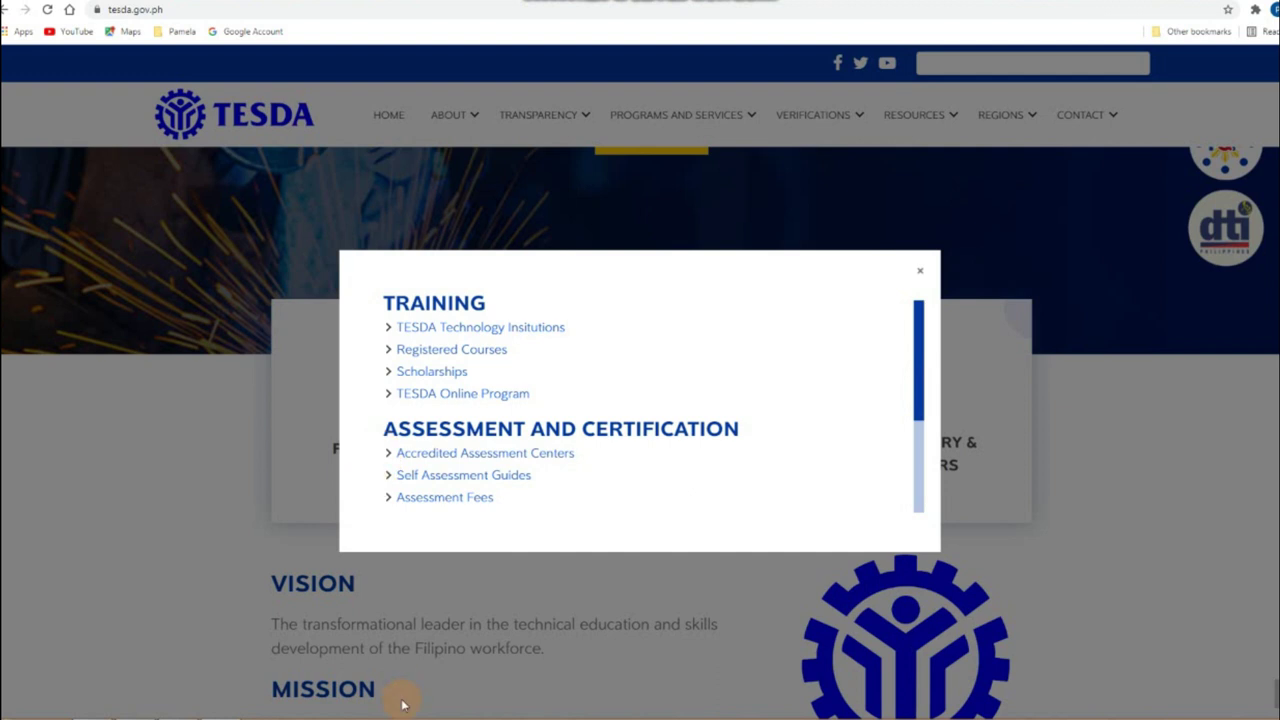
Bring the Notepad note listing the TESDA enrolment steps to the front.
left_click(177, 707)
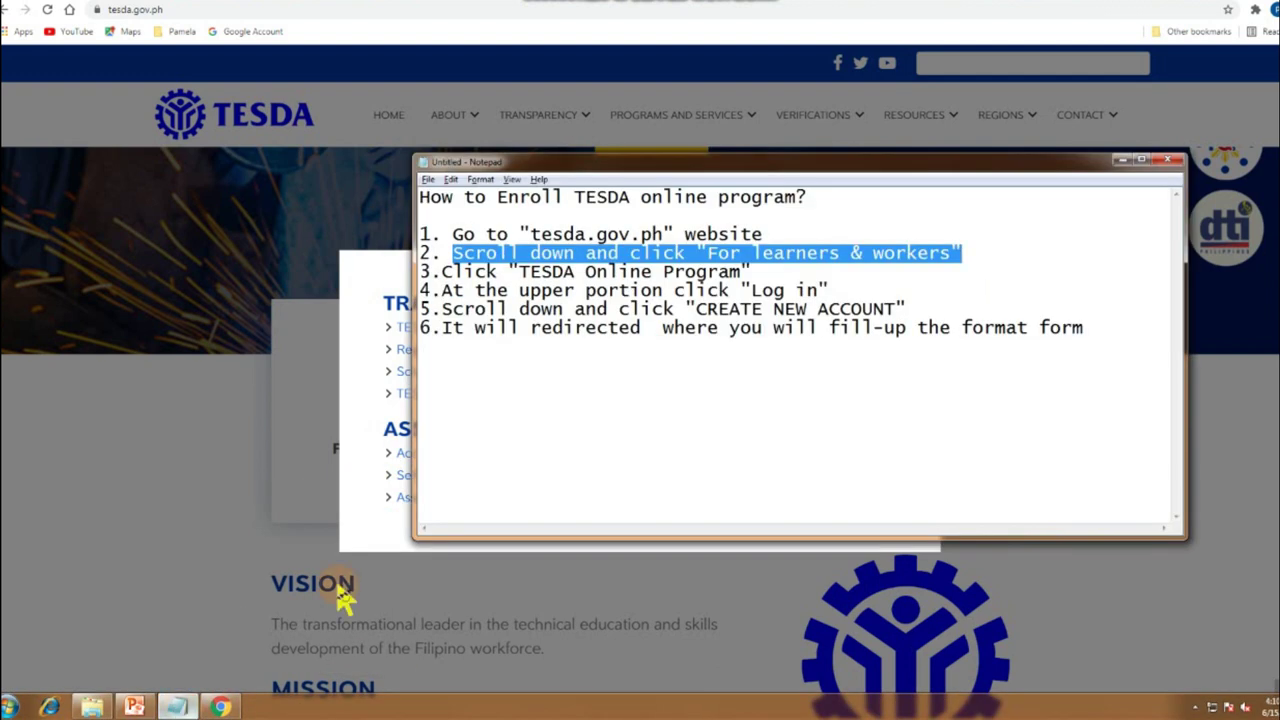
Highlight step 3 in the notes and open the TESDA Online Program site from the pop-up.
left_click(442, 272)
left_click_drag(442, 272, 761, 272)
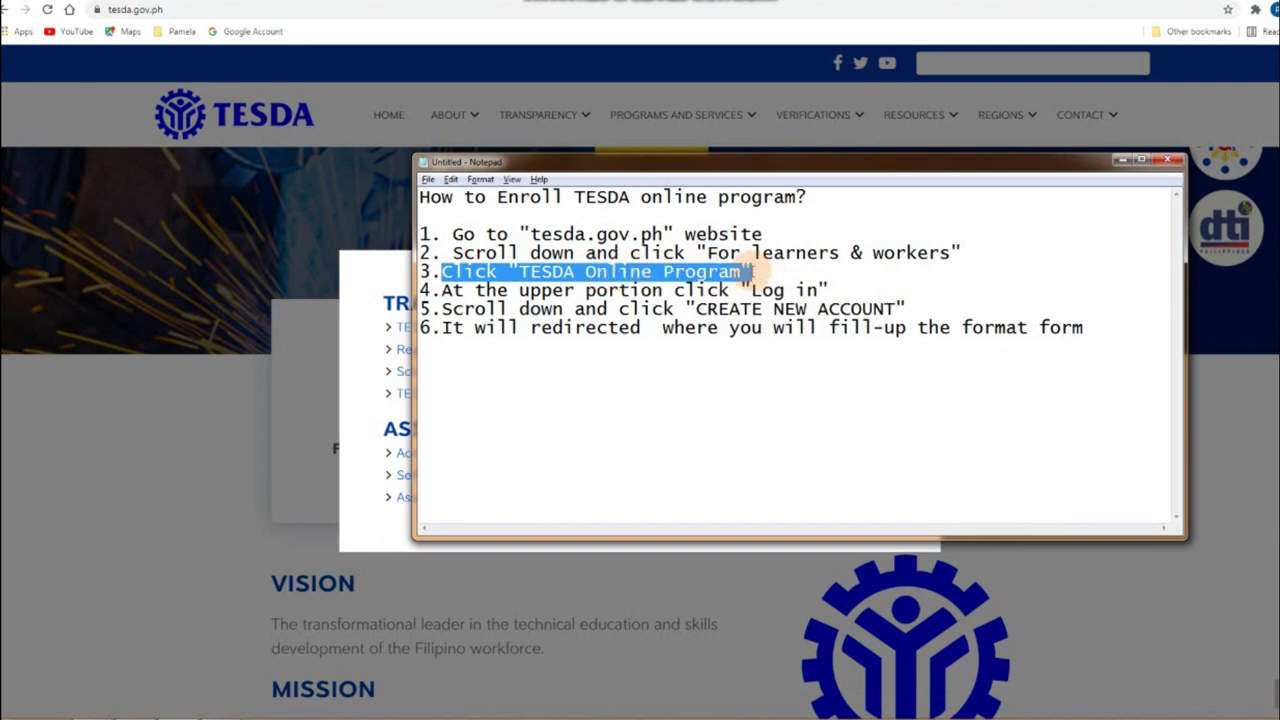
left_click(1122, 161)
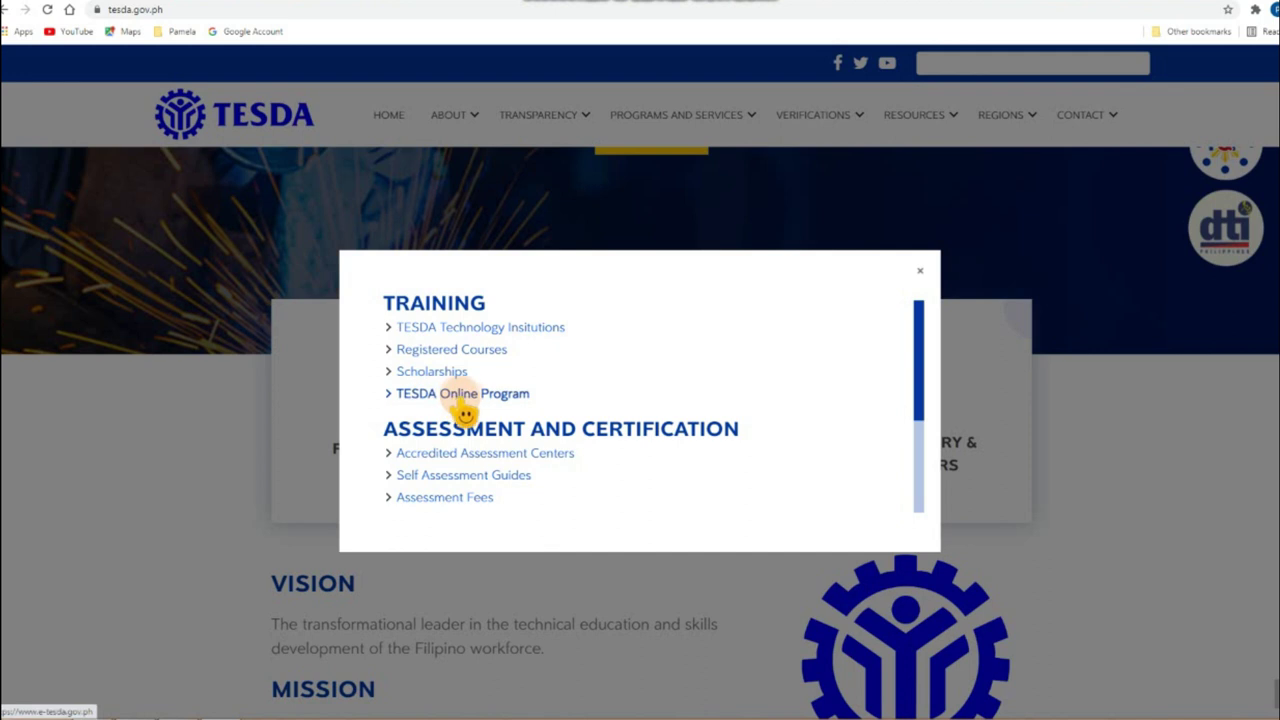
left_click(468, 396)
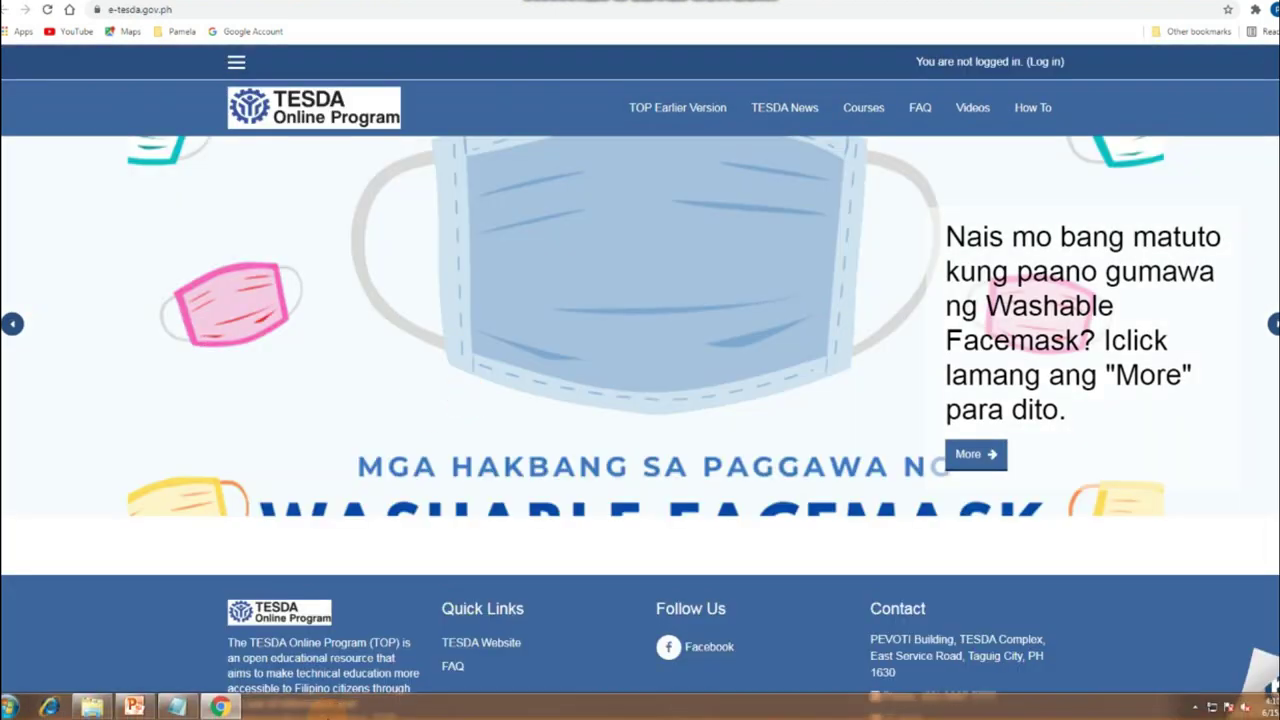
Highlight step 4 about logging in, then return to the TESDA Online Program page.
left_click(176, 707)
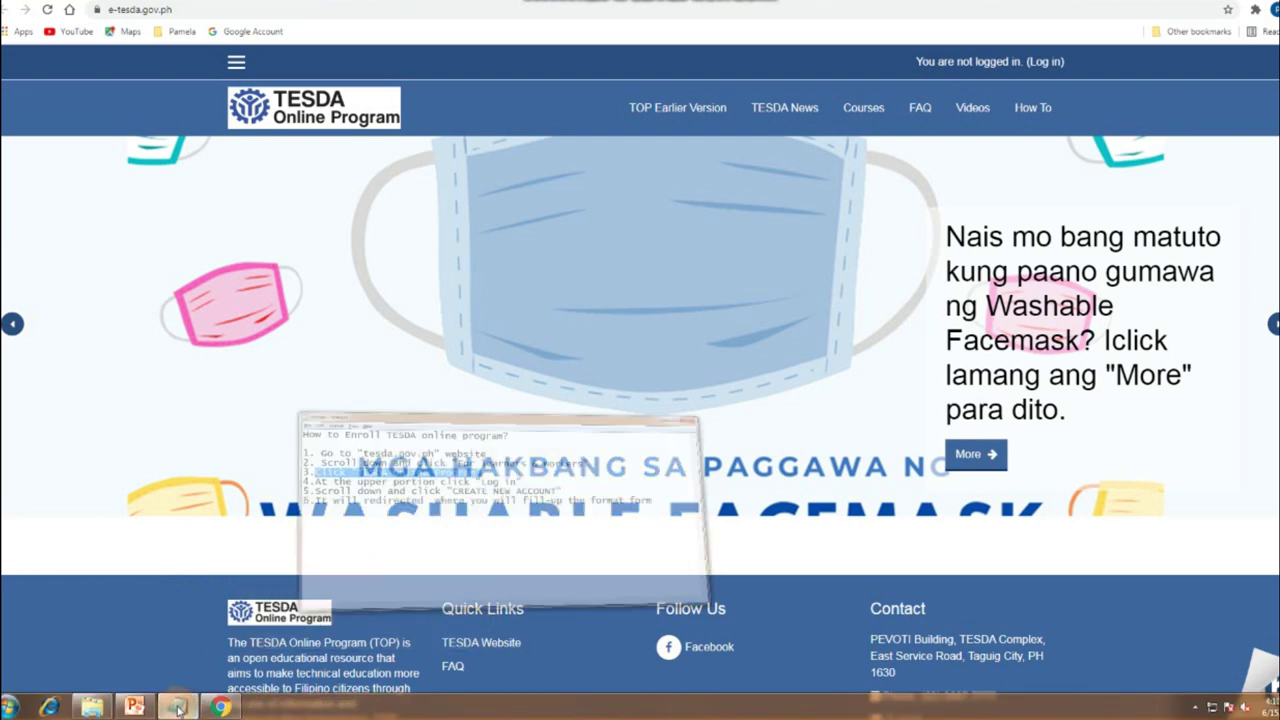
left_click(428, 291)
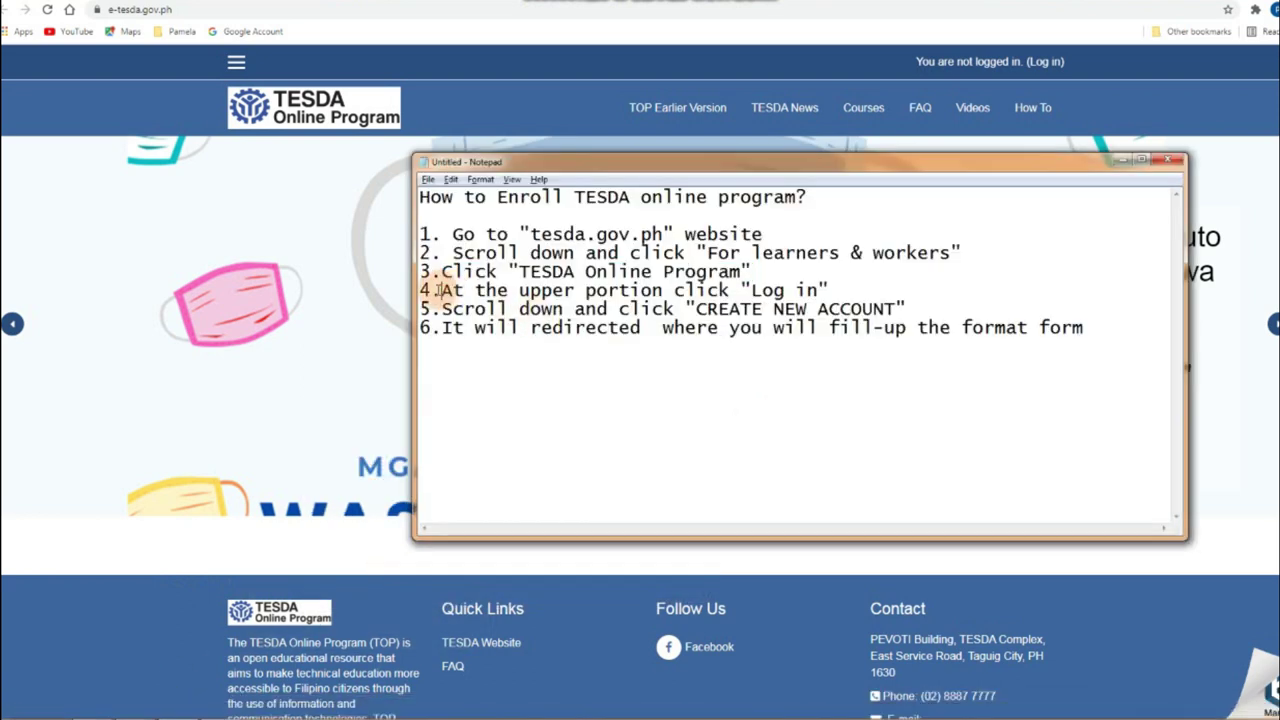
left_click_drag(440, 290, 836, 290)
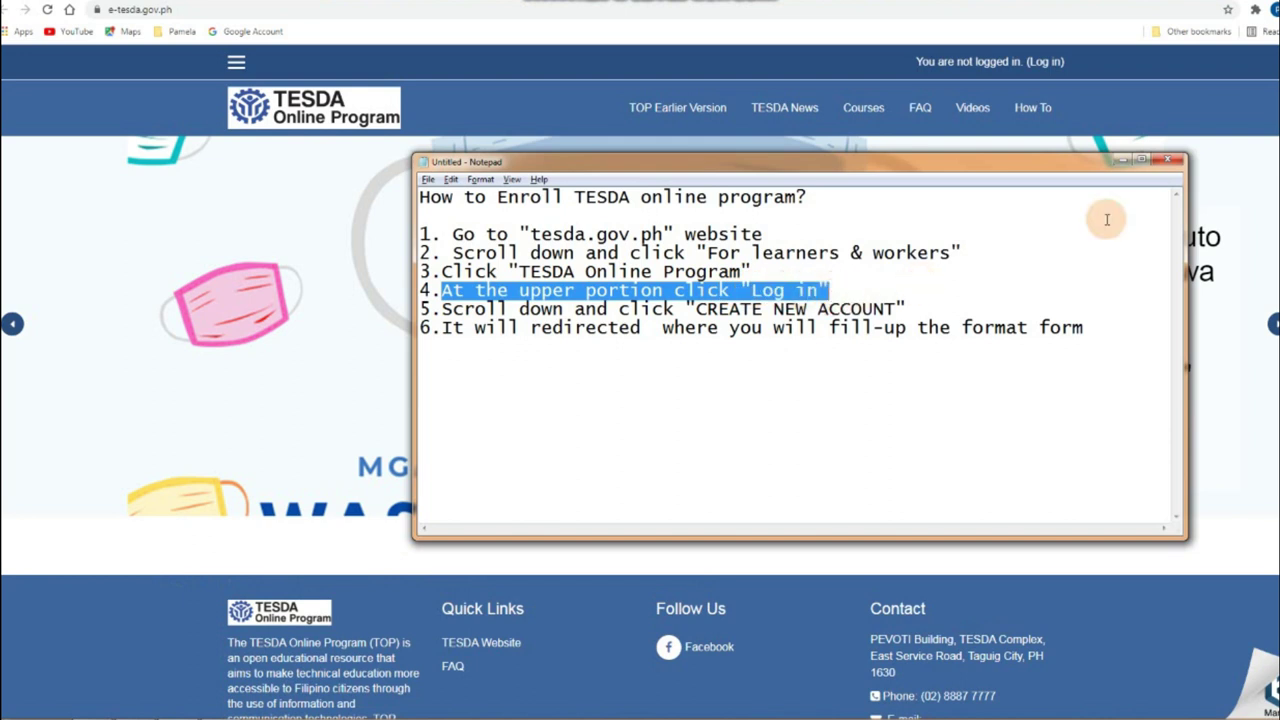
left_click(1240, 195)
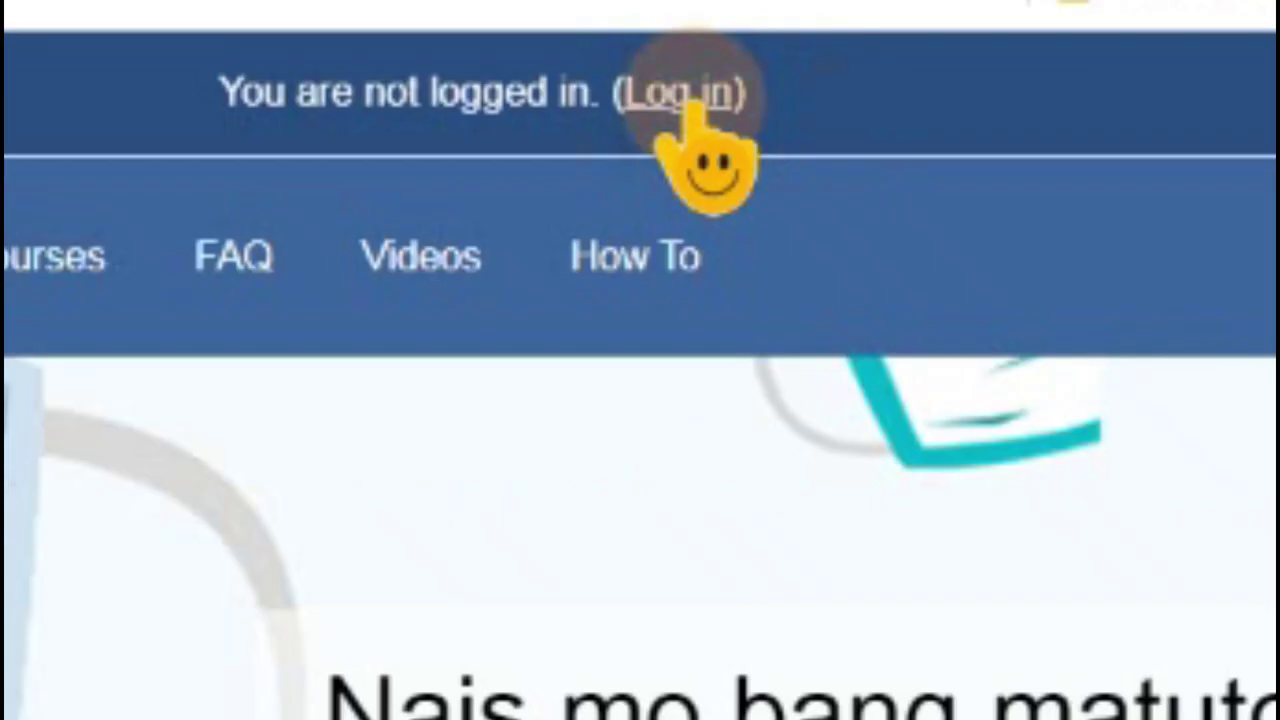
Open the login page and highlight step 5 about creating a new account in the notes.
left_click(688, 98)
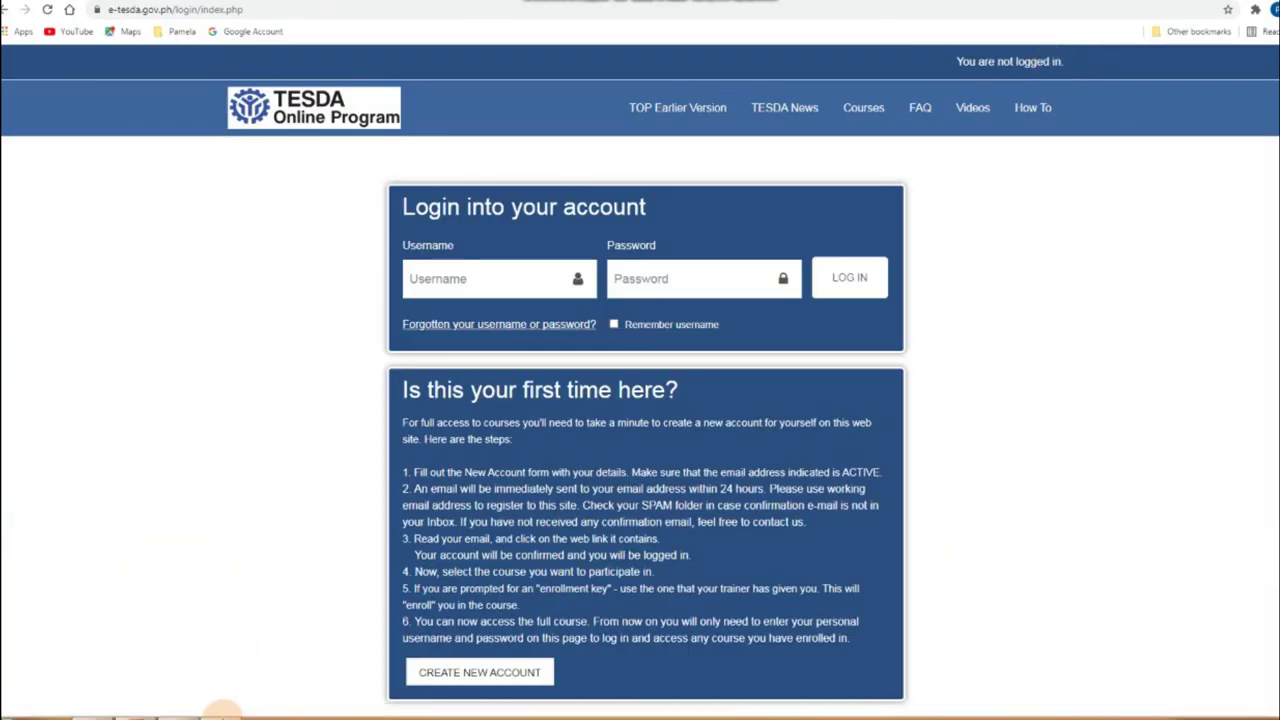
left_click(222, 708)
left_click(442, 310)
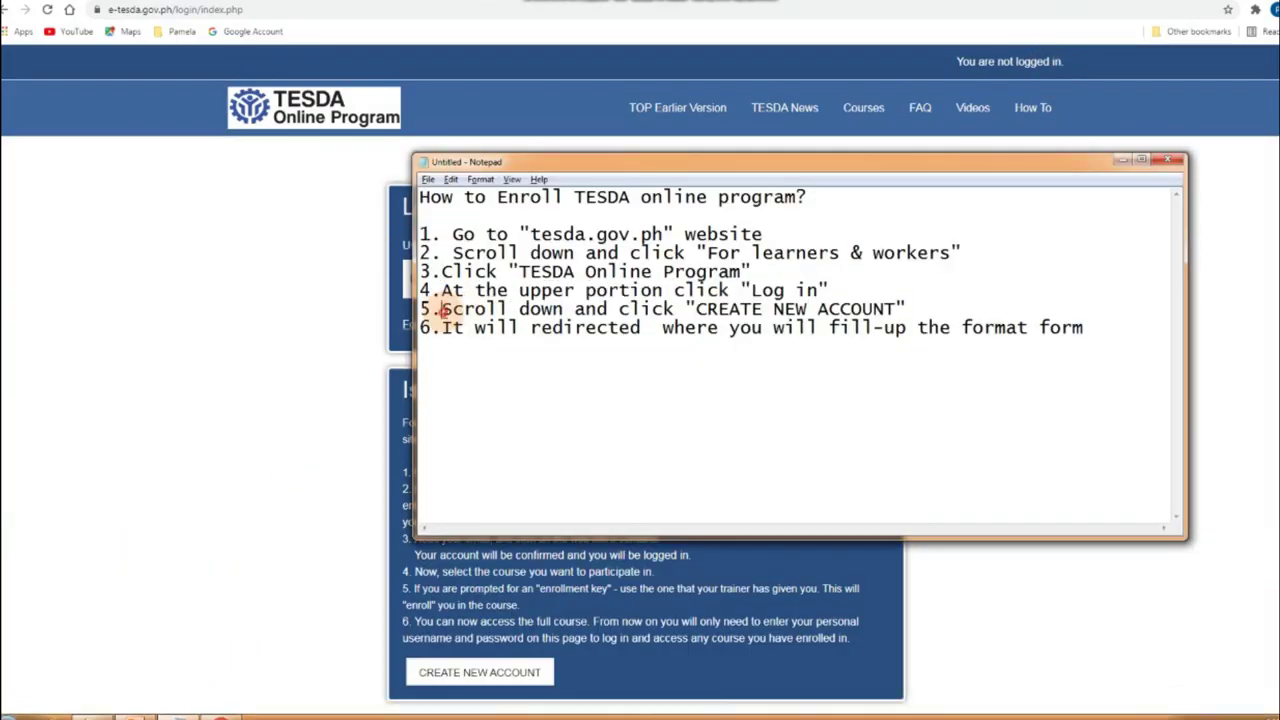
left_click_drag(442, 310, 914, 311)
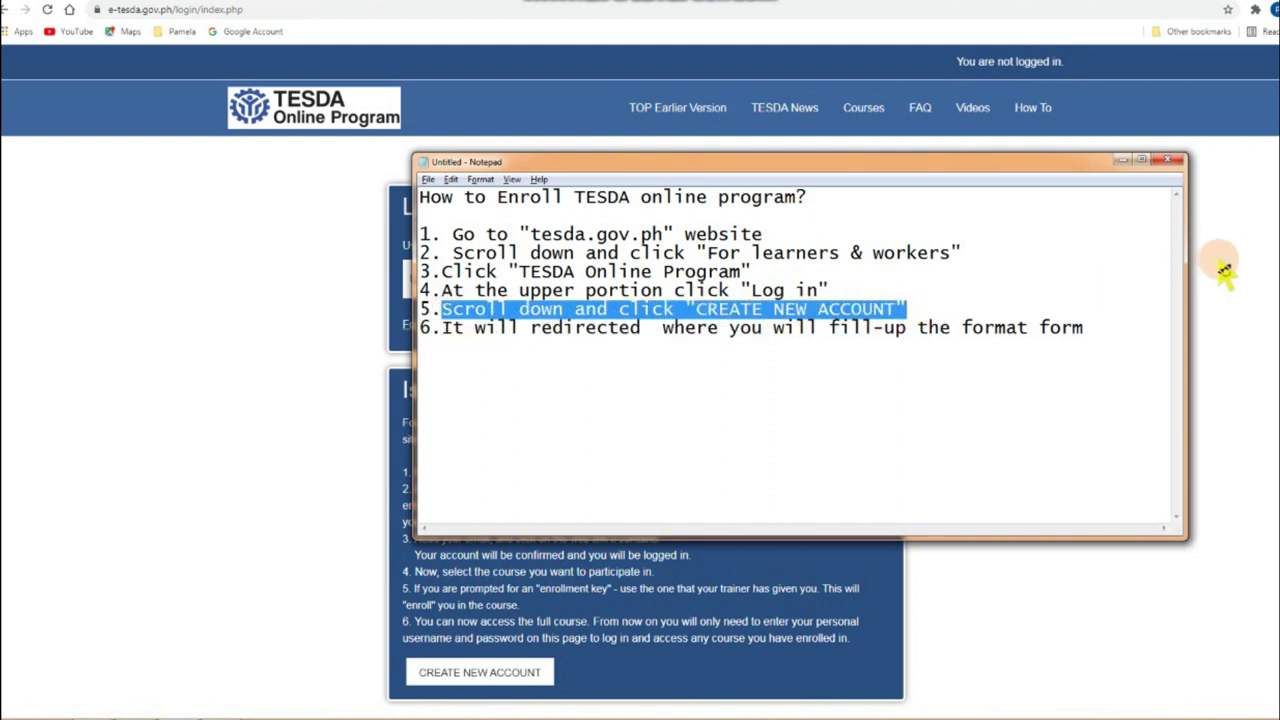
left_click(1222, 266)
Start creating a new account and review step 6 about the sign-up form.
scroll(1000, 372, "down", 3)
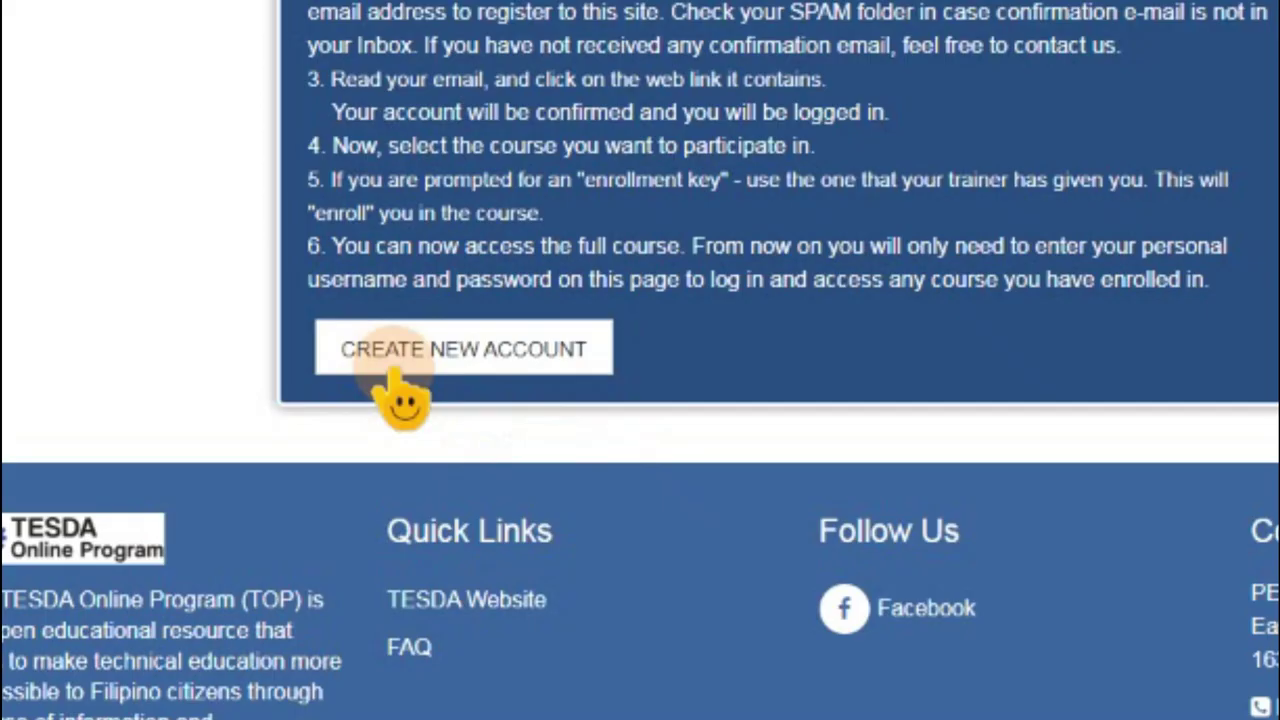
left_click(462, 350)
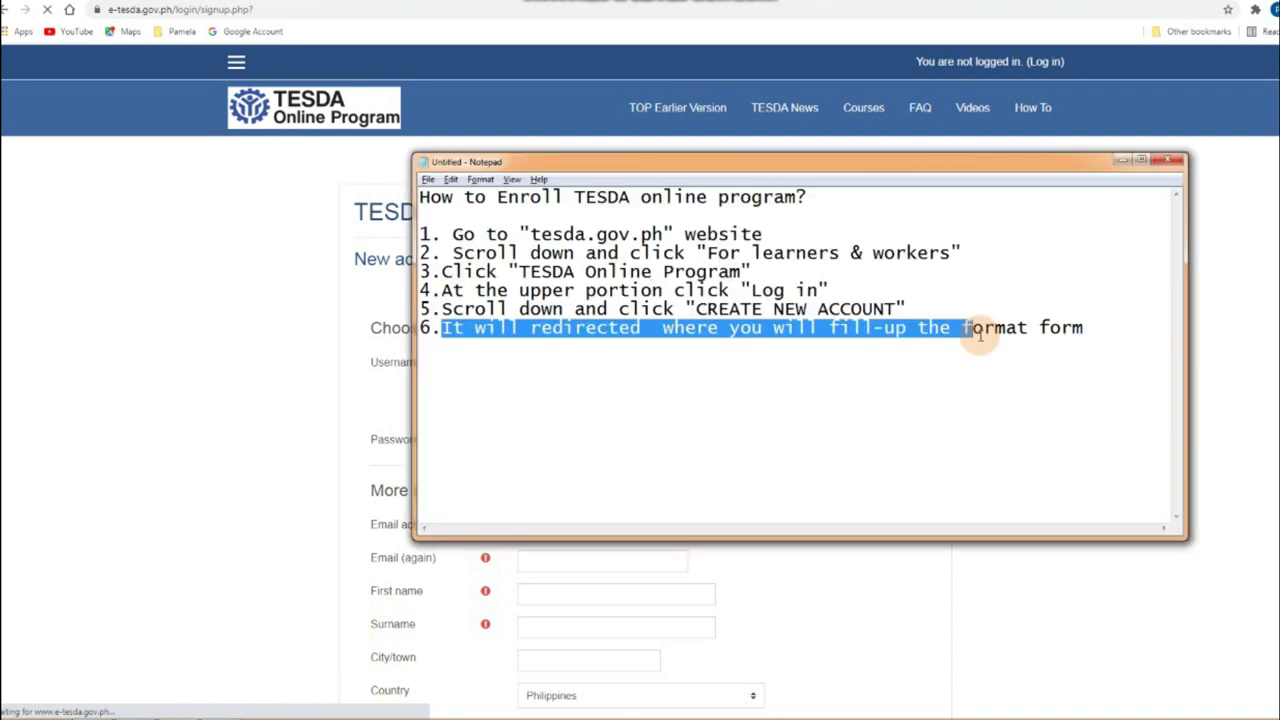
left_click_drag(980, 337, 1090, 340)
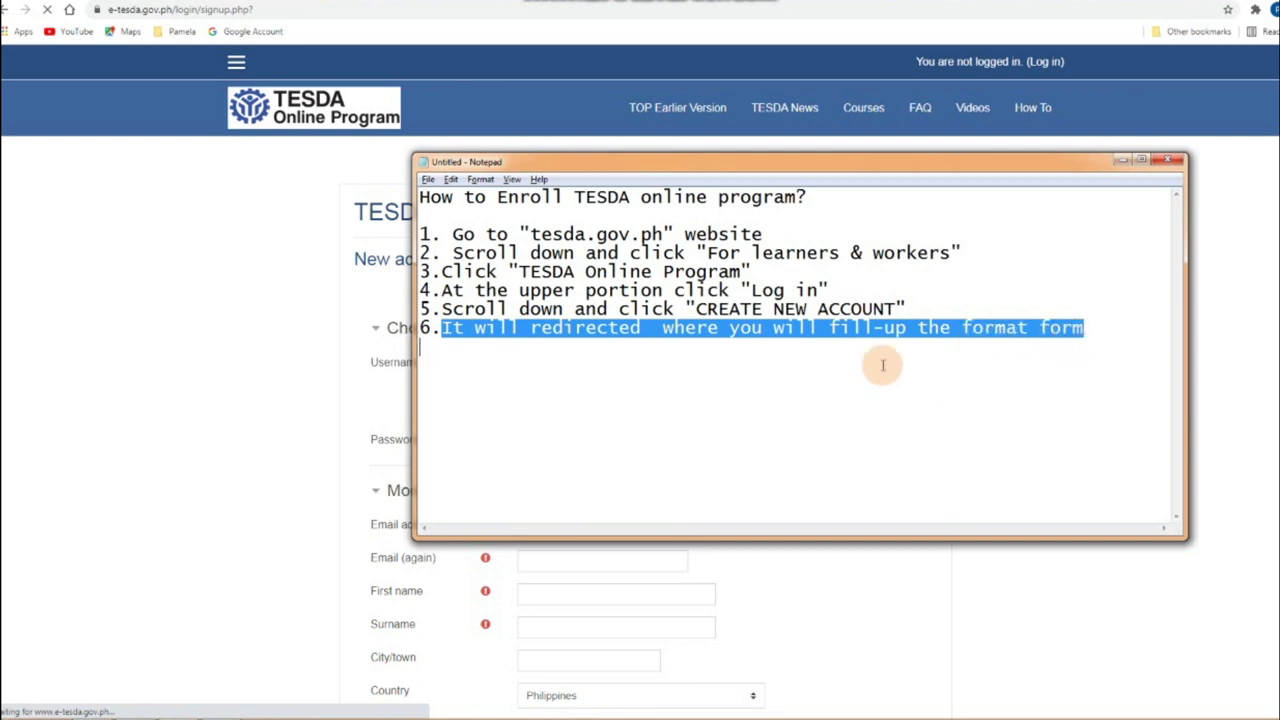
left_click(917, 352)
left_click(1123, 162)
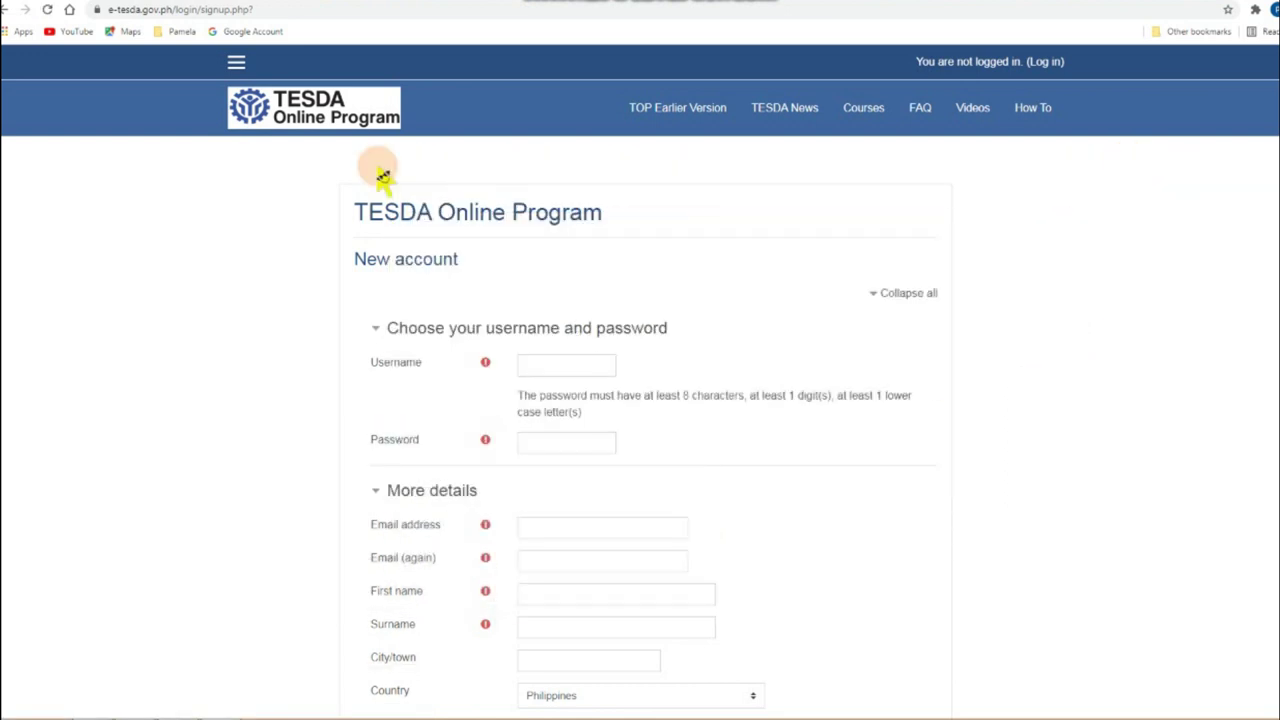
Enter a chosen username and a password that satisfies the password rules.
left_click(536, 367)
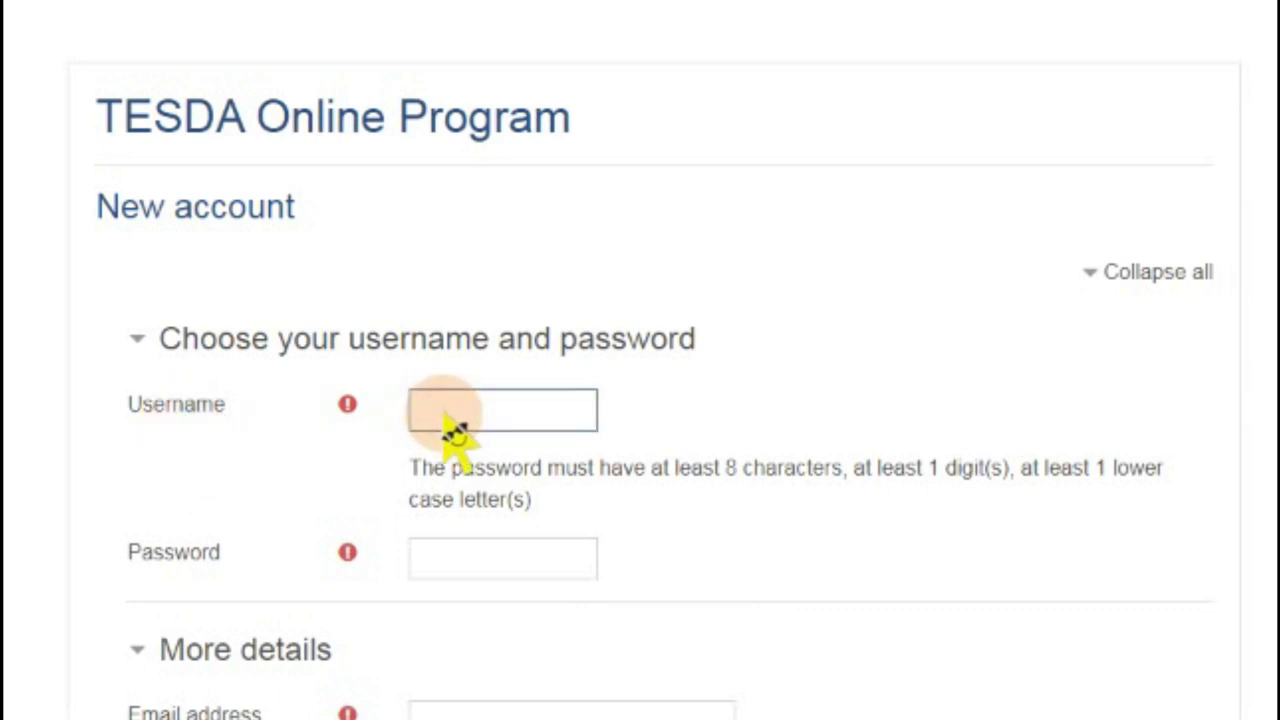
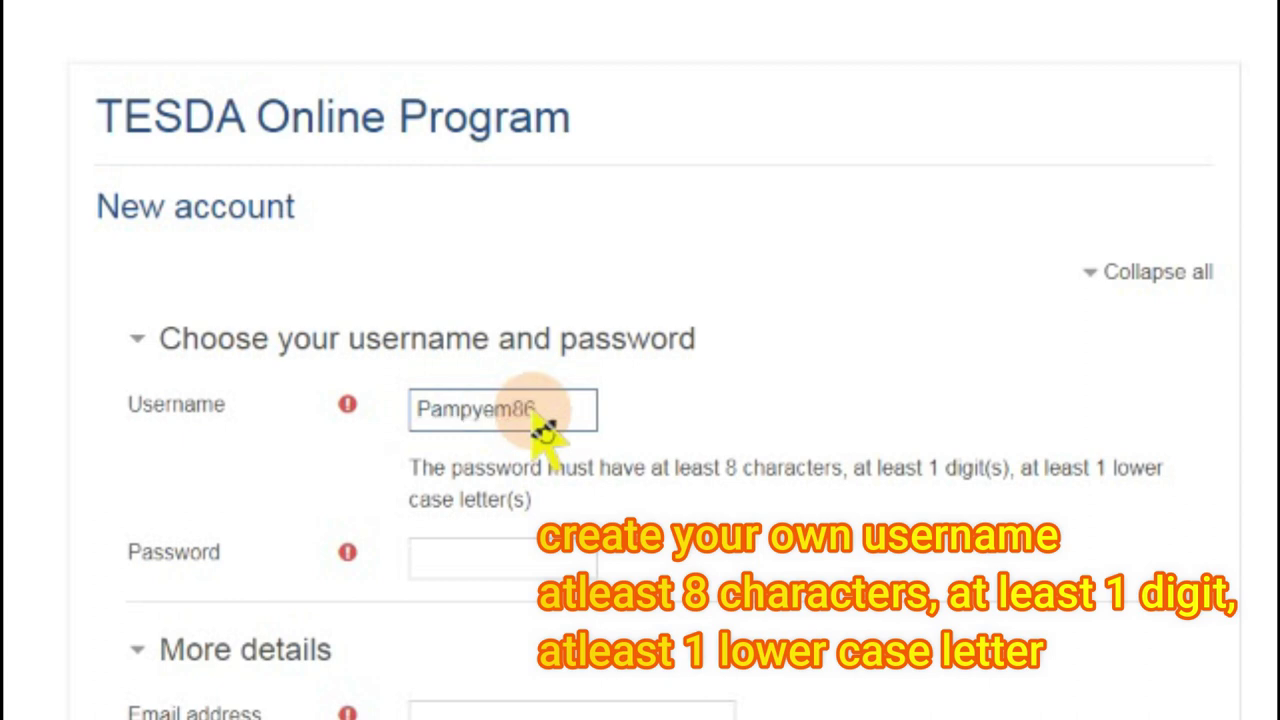
left_click(532, 421)
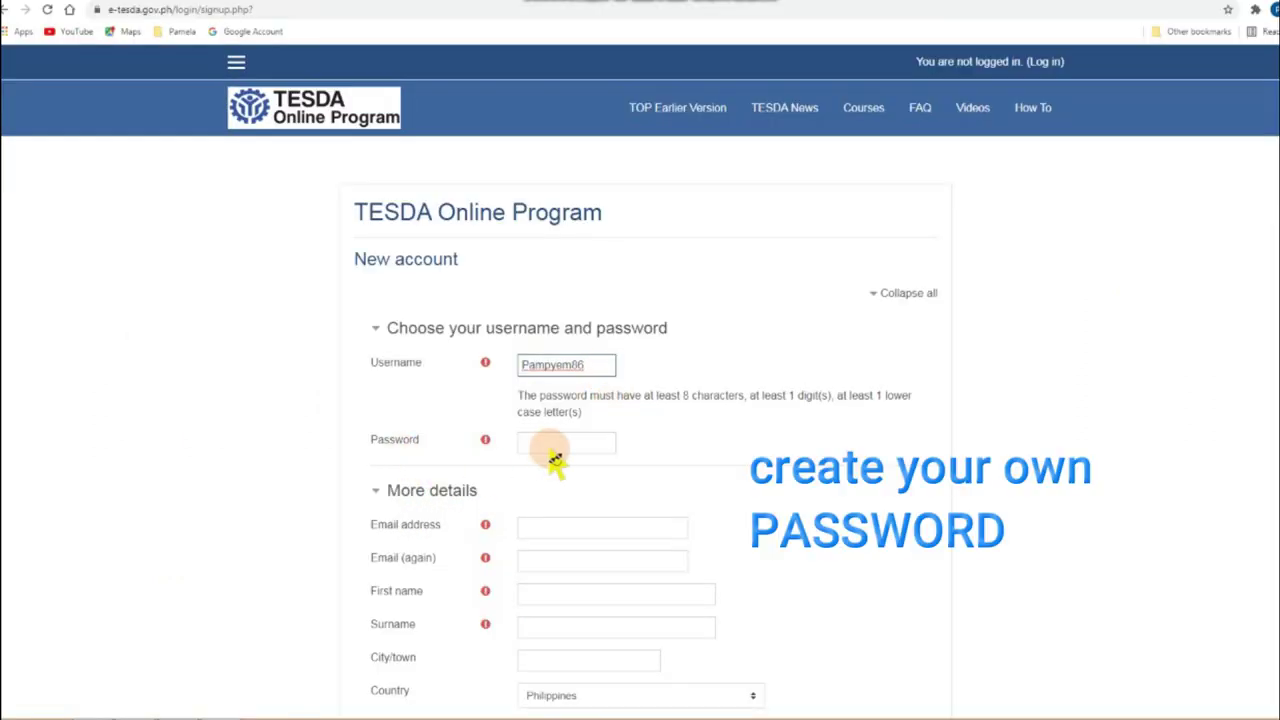
left_click(549, 446)
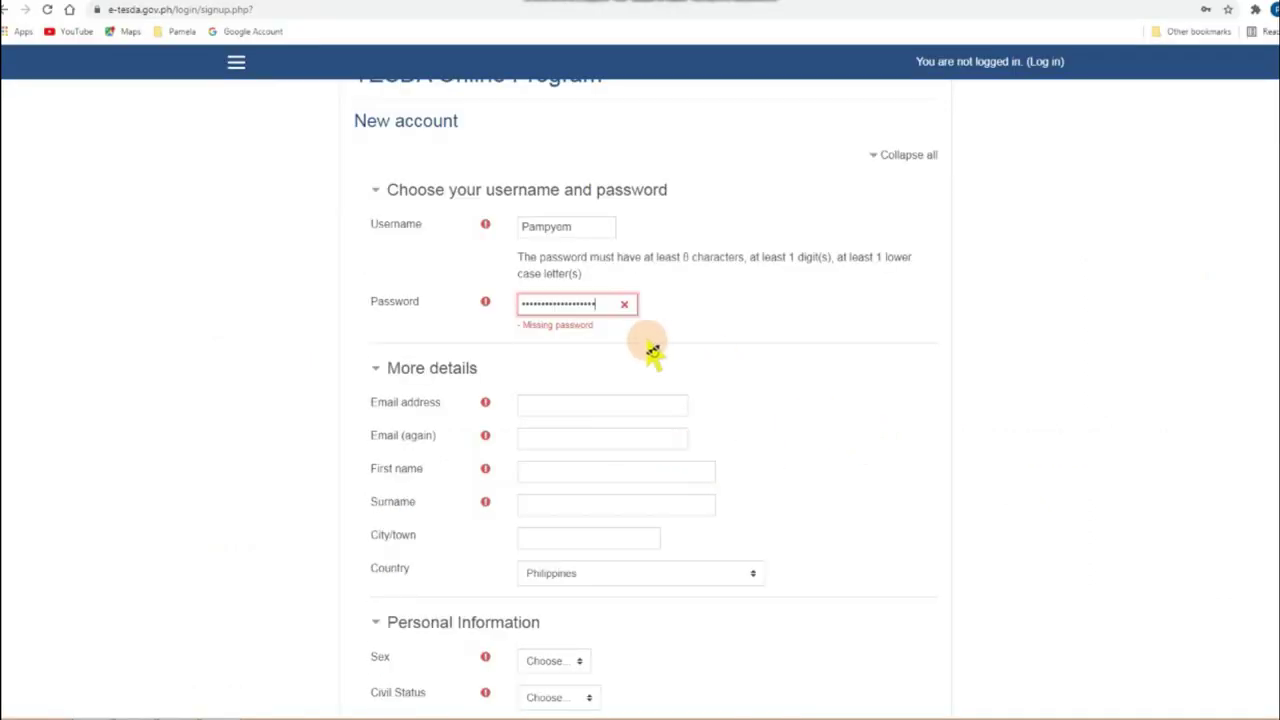
left_click(604, 305)
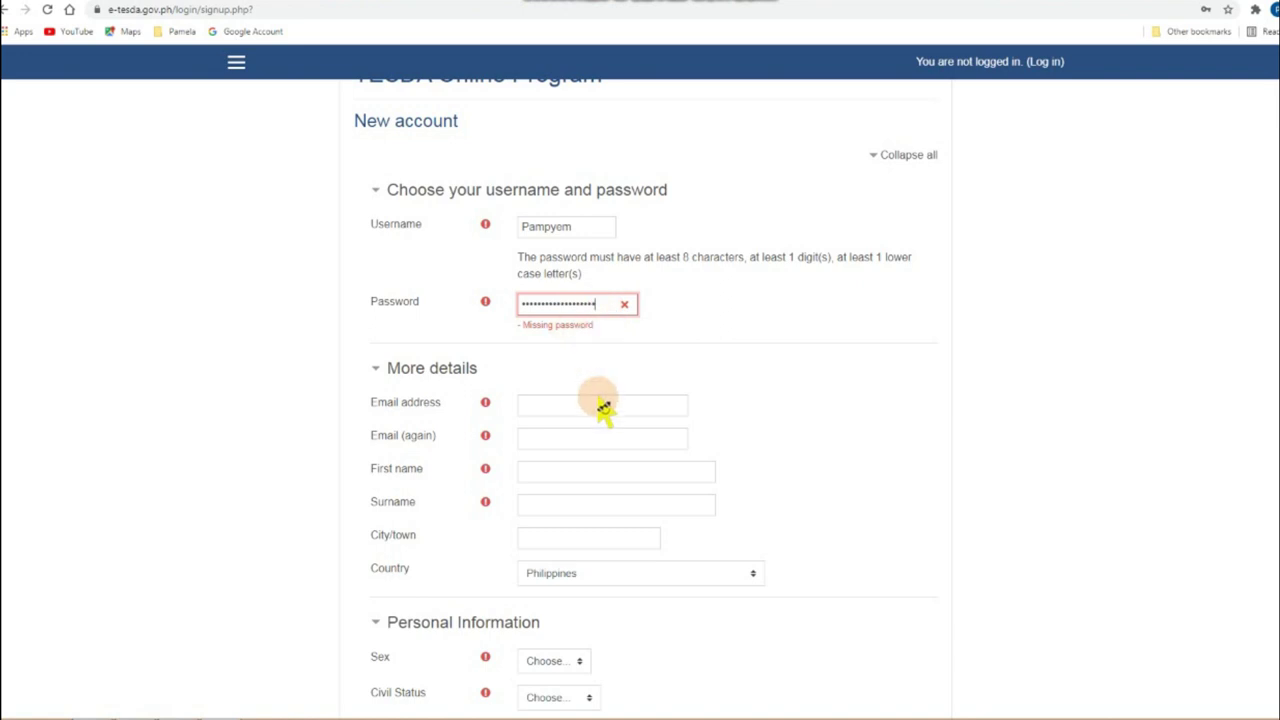
left_click(545, 404)
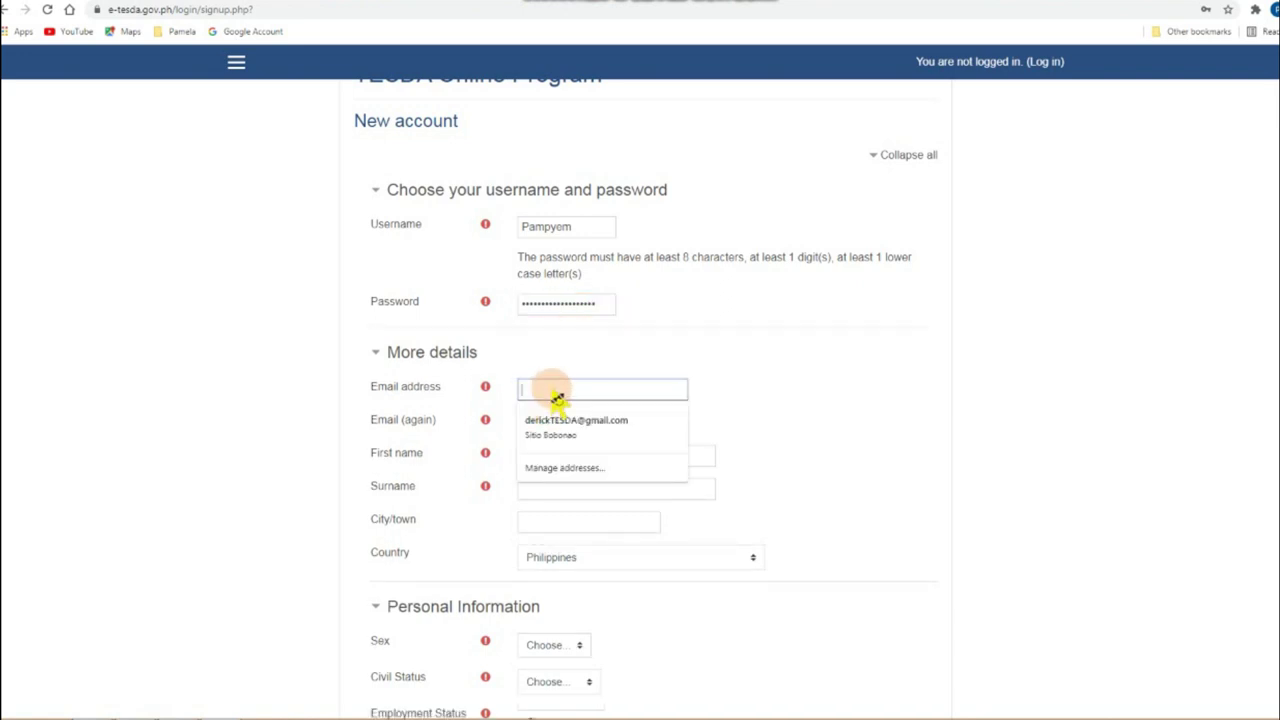
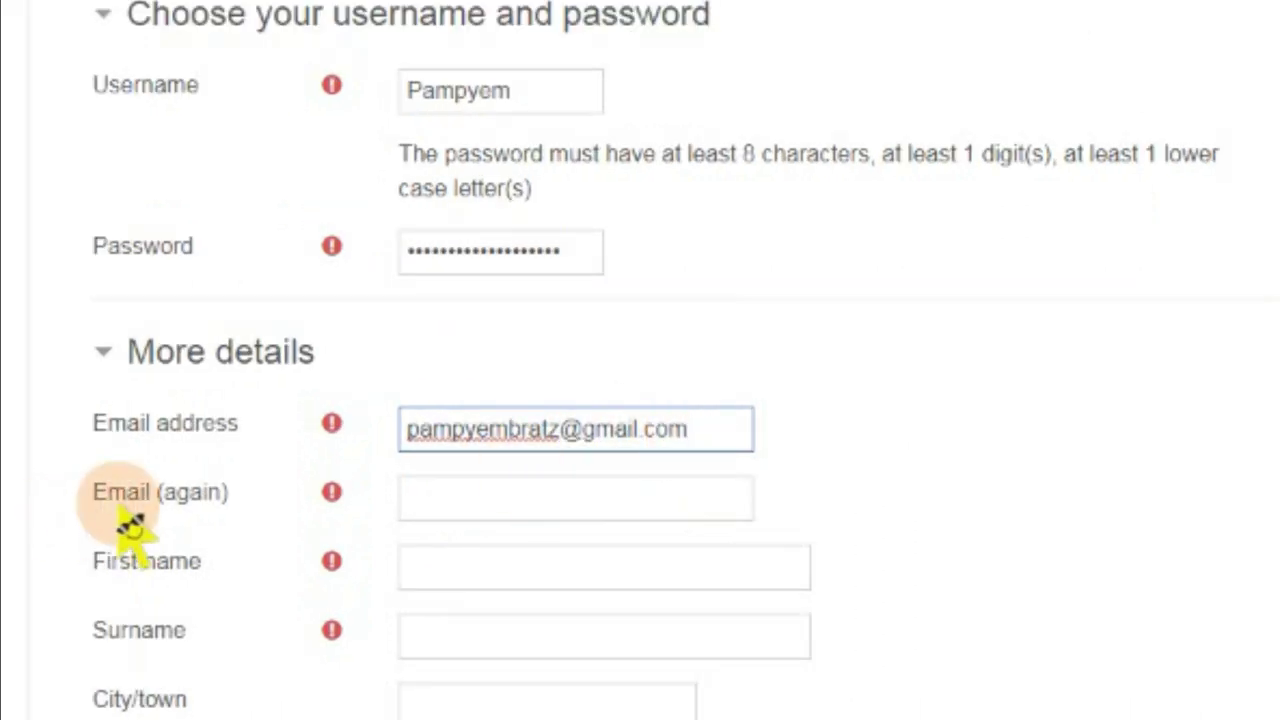
Fill in the email address and its confirmation, the applicant's first name, surname and city/town.
left_click(478, 498)
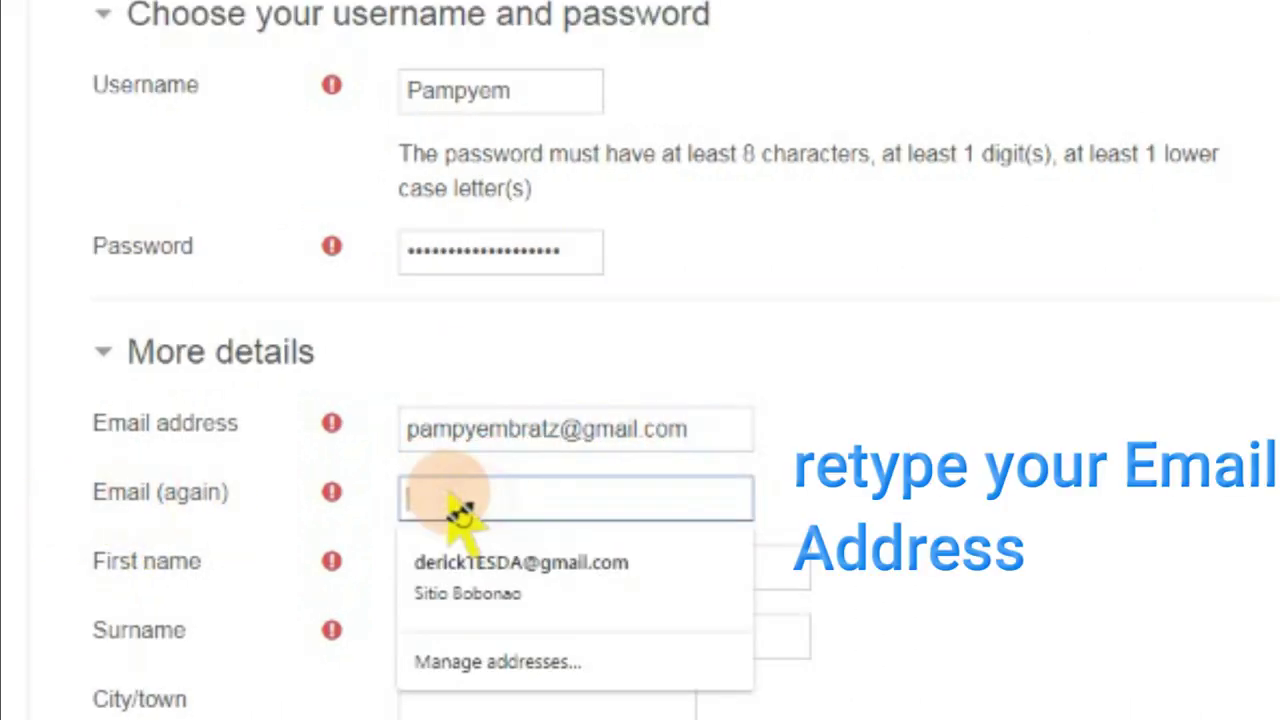
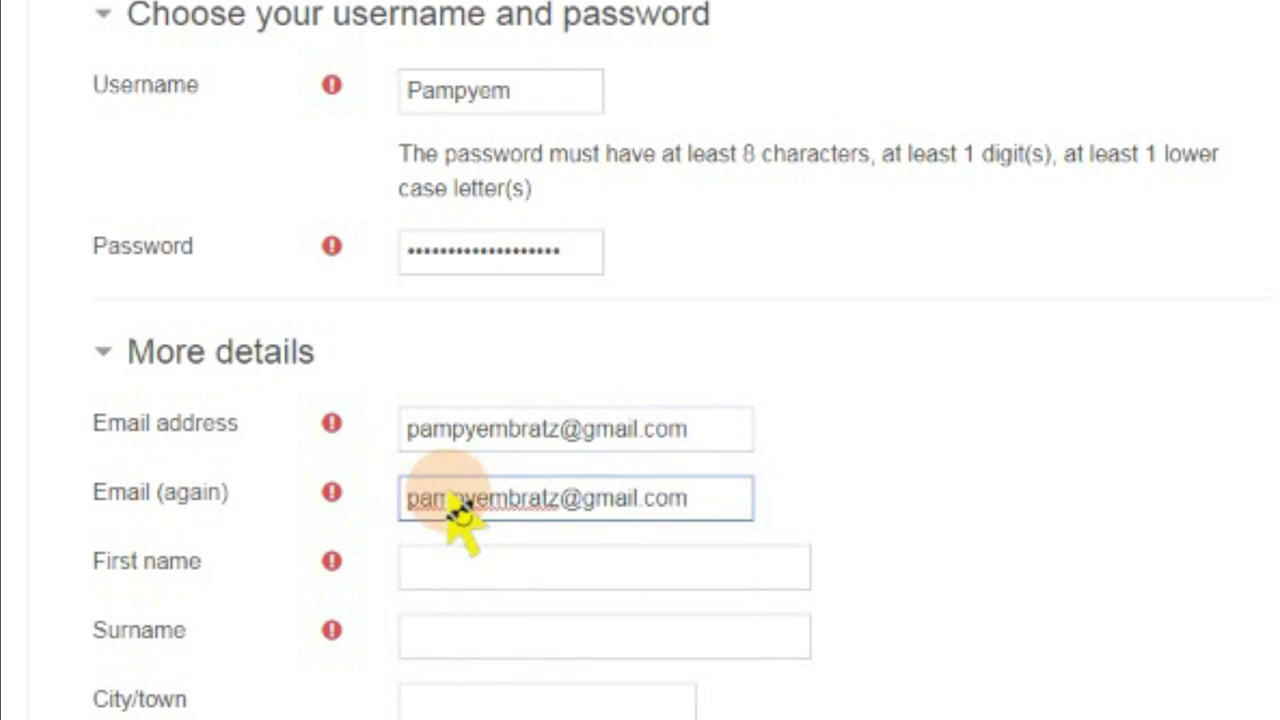
left_click(434, 576)
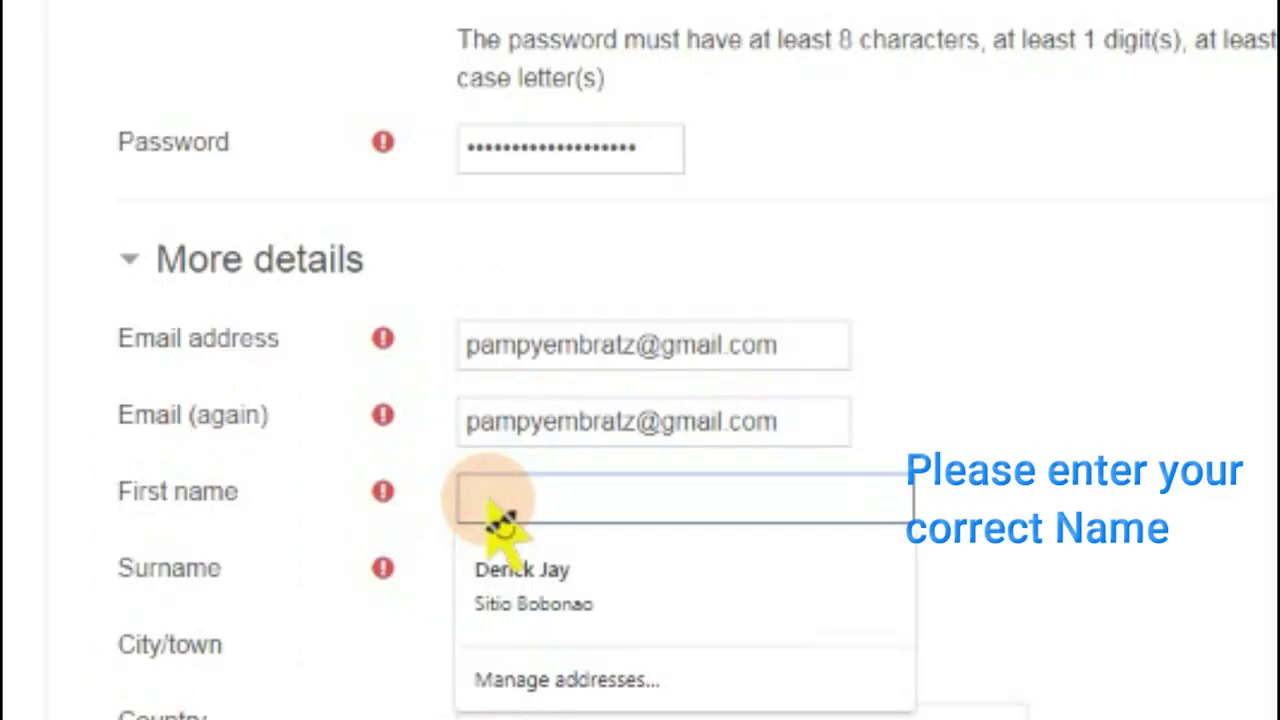
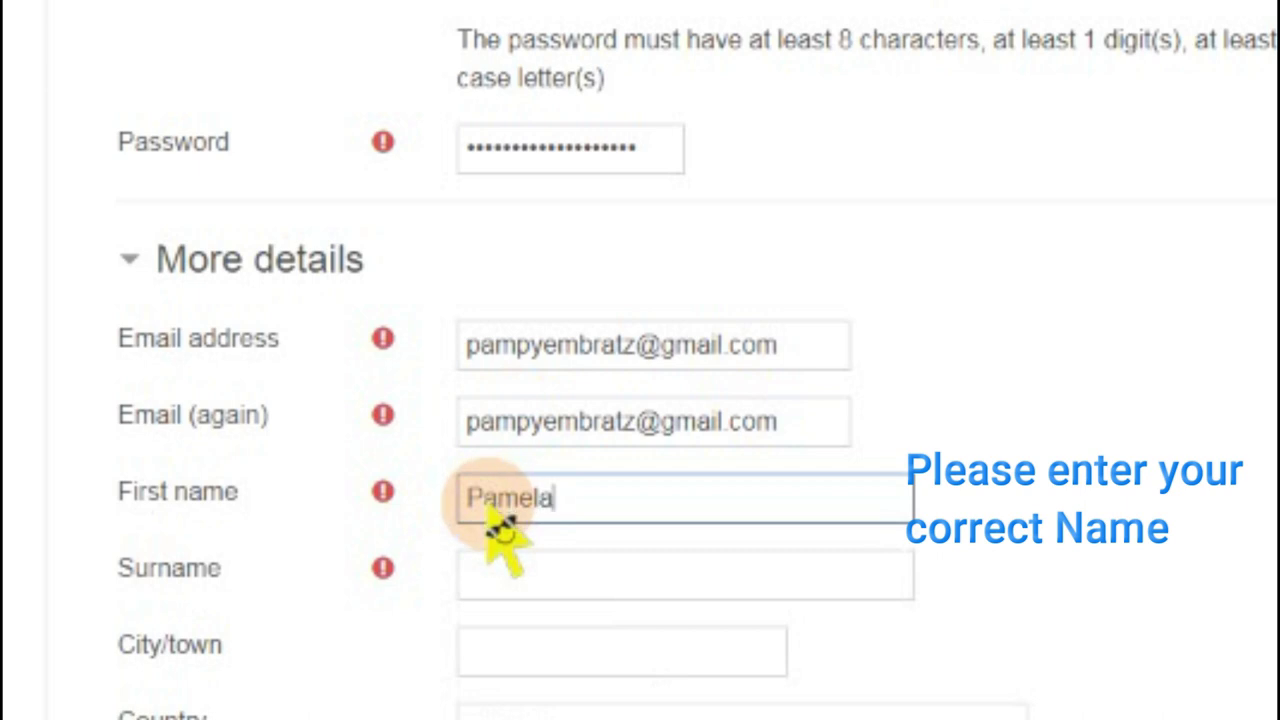
left_click(492, 580)
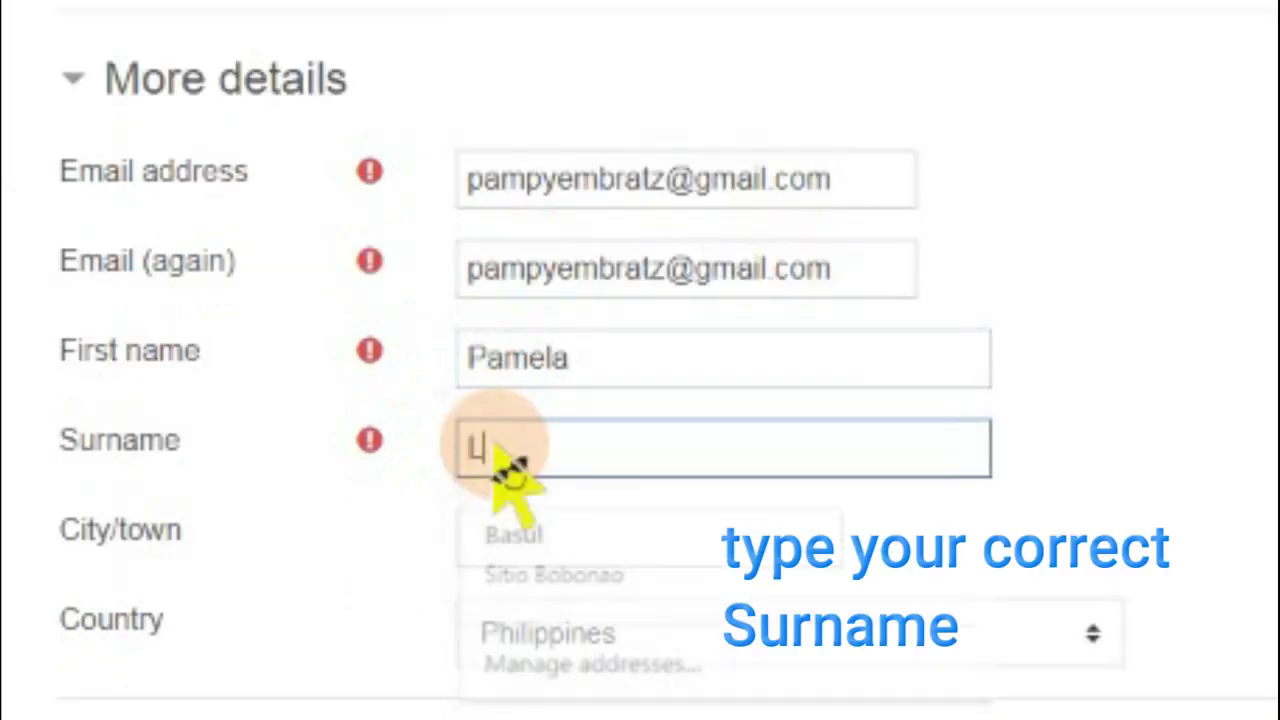
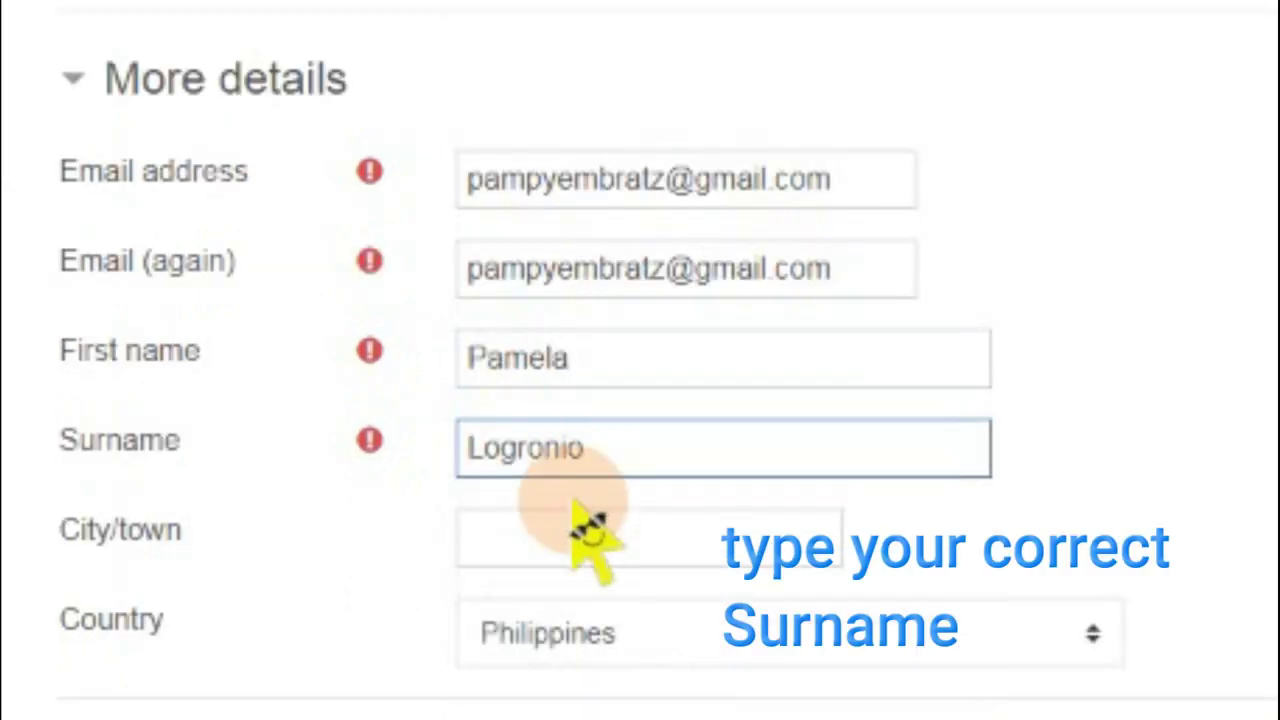
left_click(538, 548)
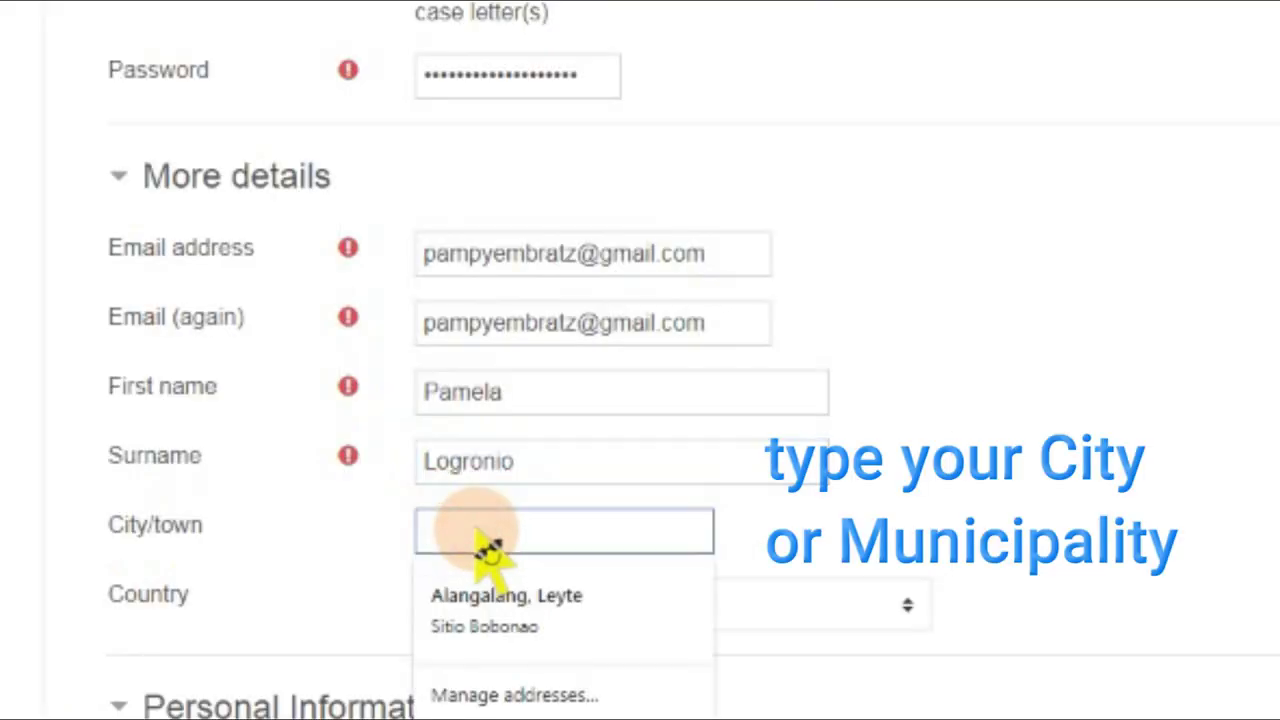
type("TA")
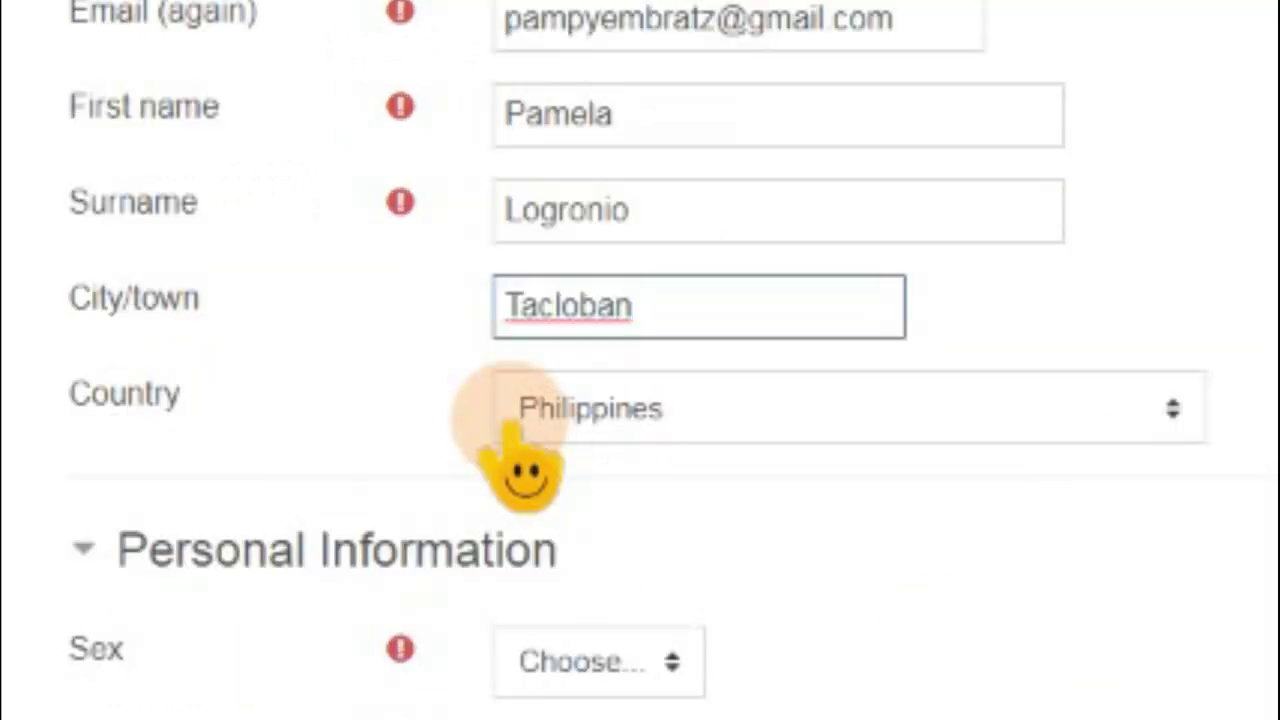
Set sex to Female, civil status to Single and employment status to Employed.
left_click(670, 661)
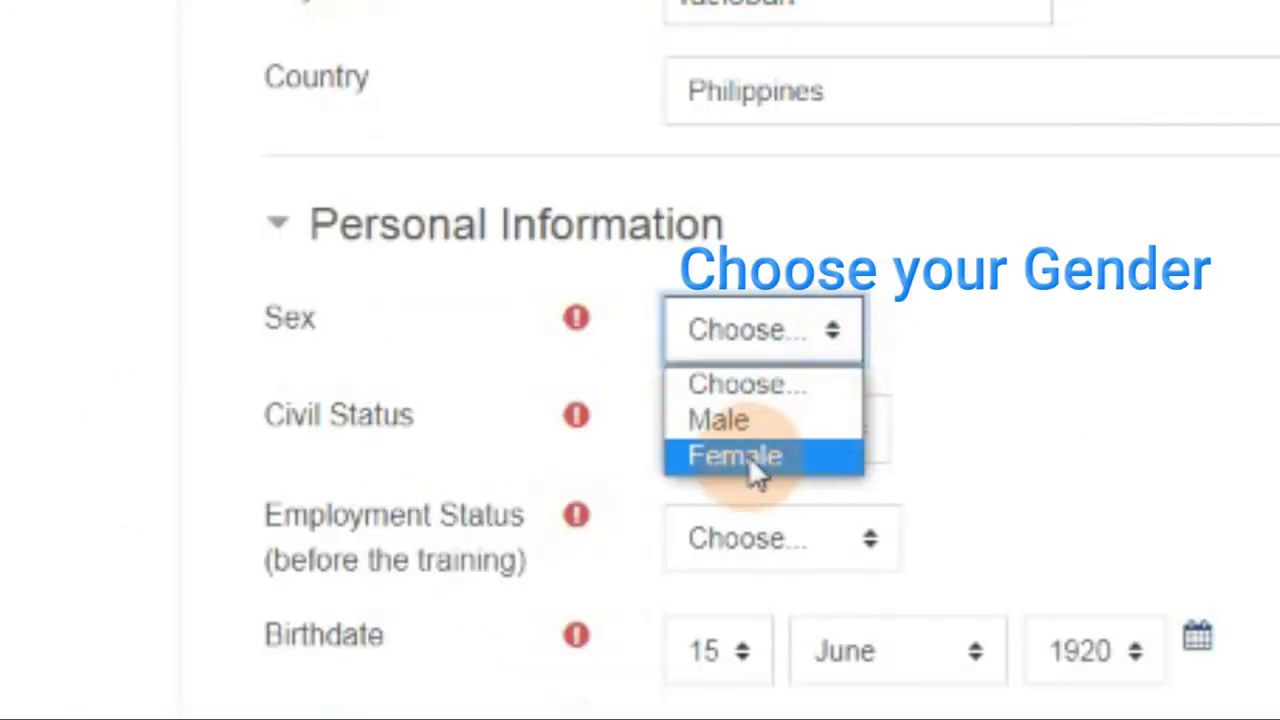
left_click(748, 455)
left_click(737, 441)
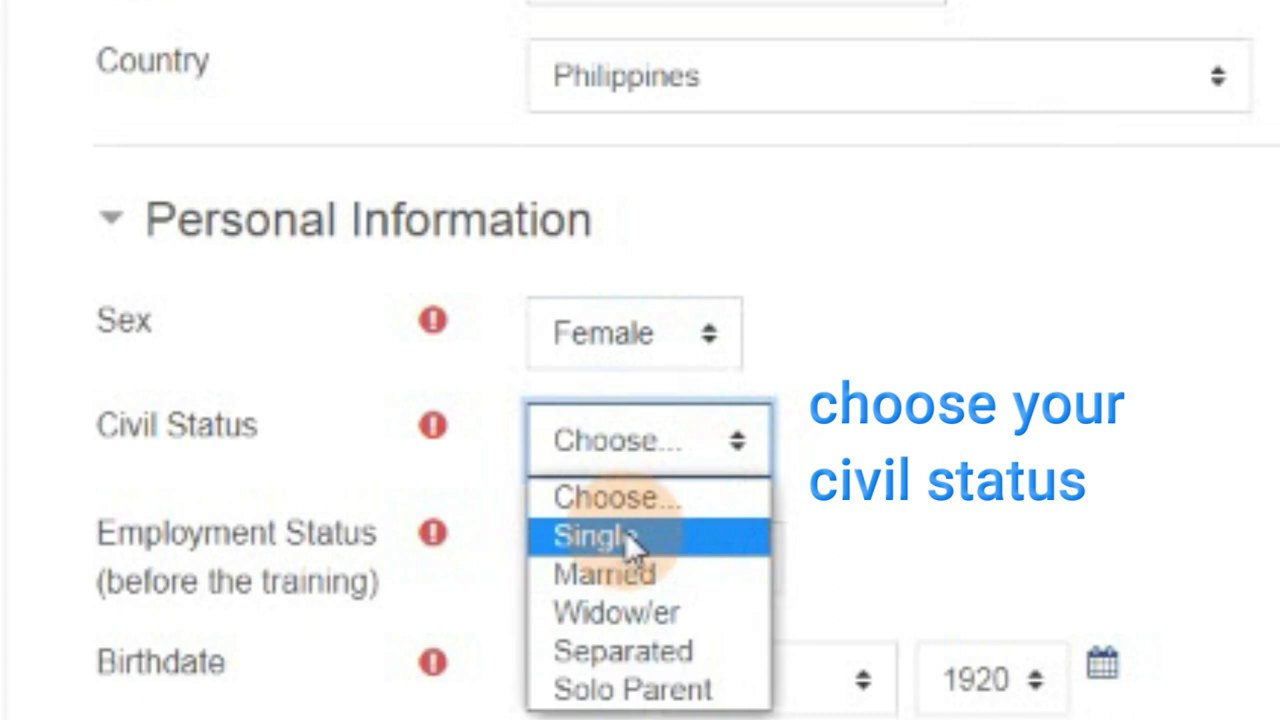
left_click(629, 535)
scroll(1268, 586, "down", 3)
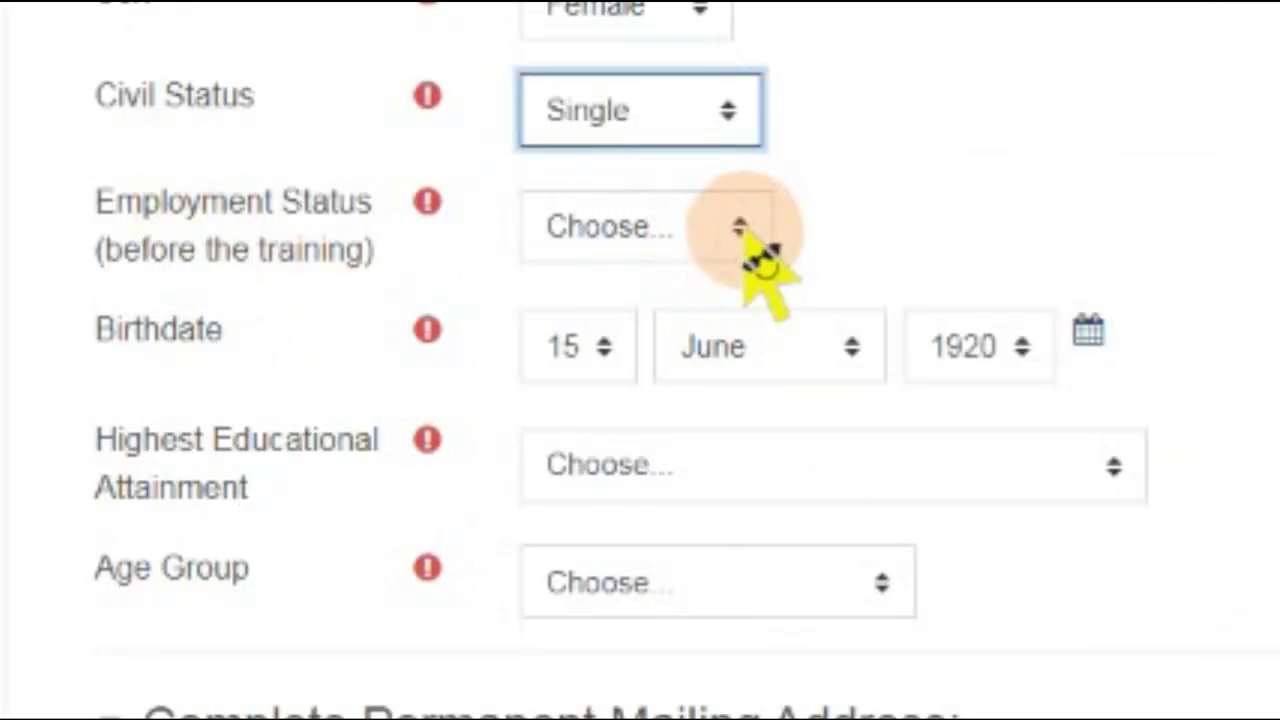
left_click(165, 240)
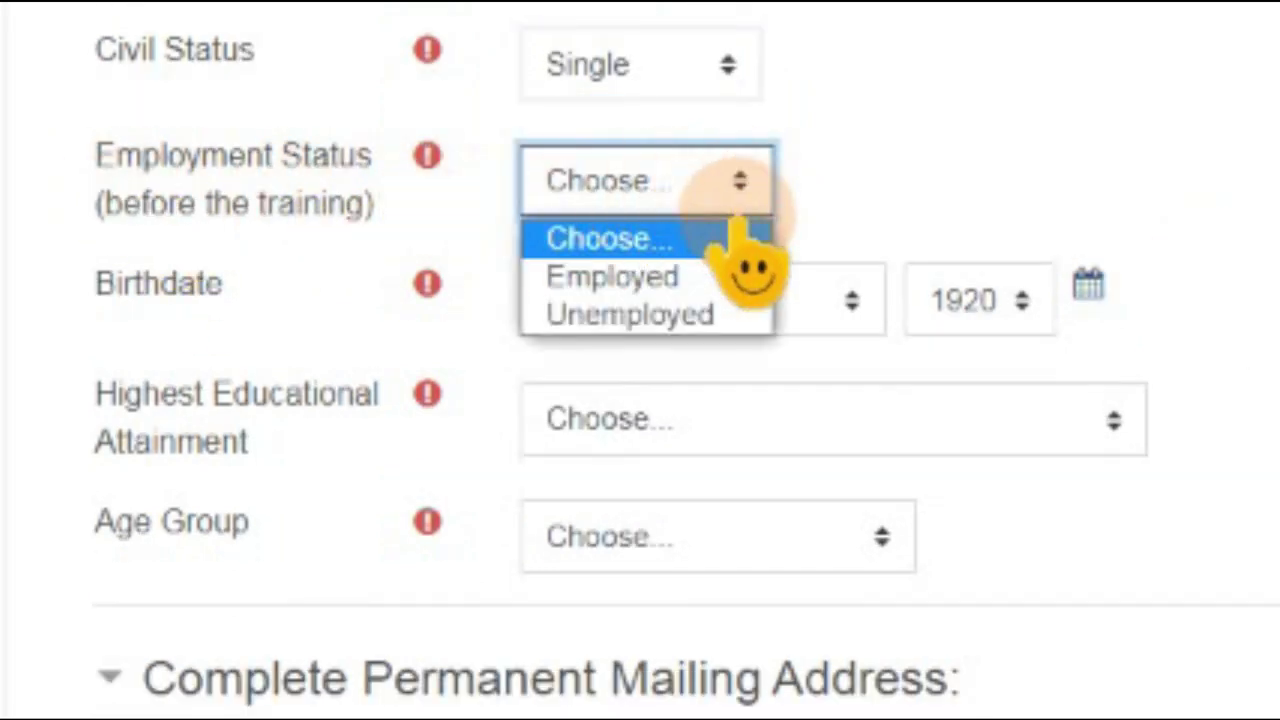
left_click(640, 277)
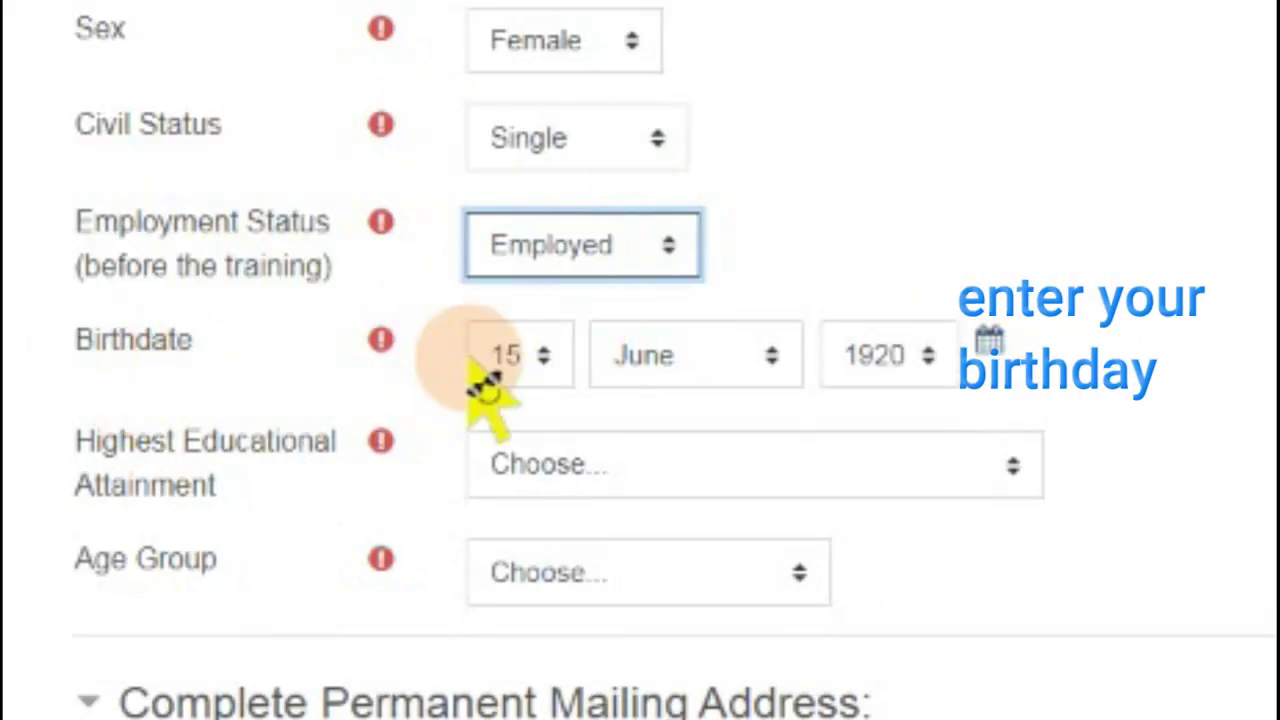
Set the birthdate to 27 June 1986.
left_click(540, 372)
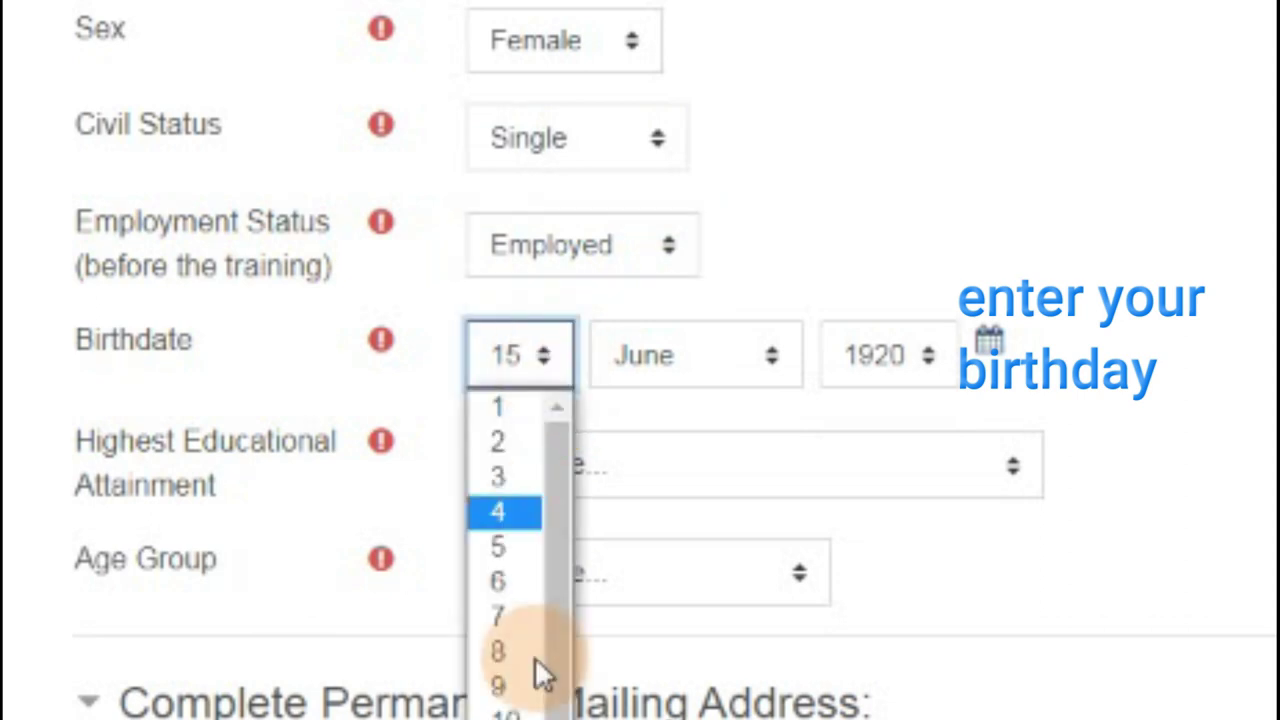
scroll(540, 672, "down", 3)
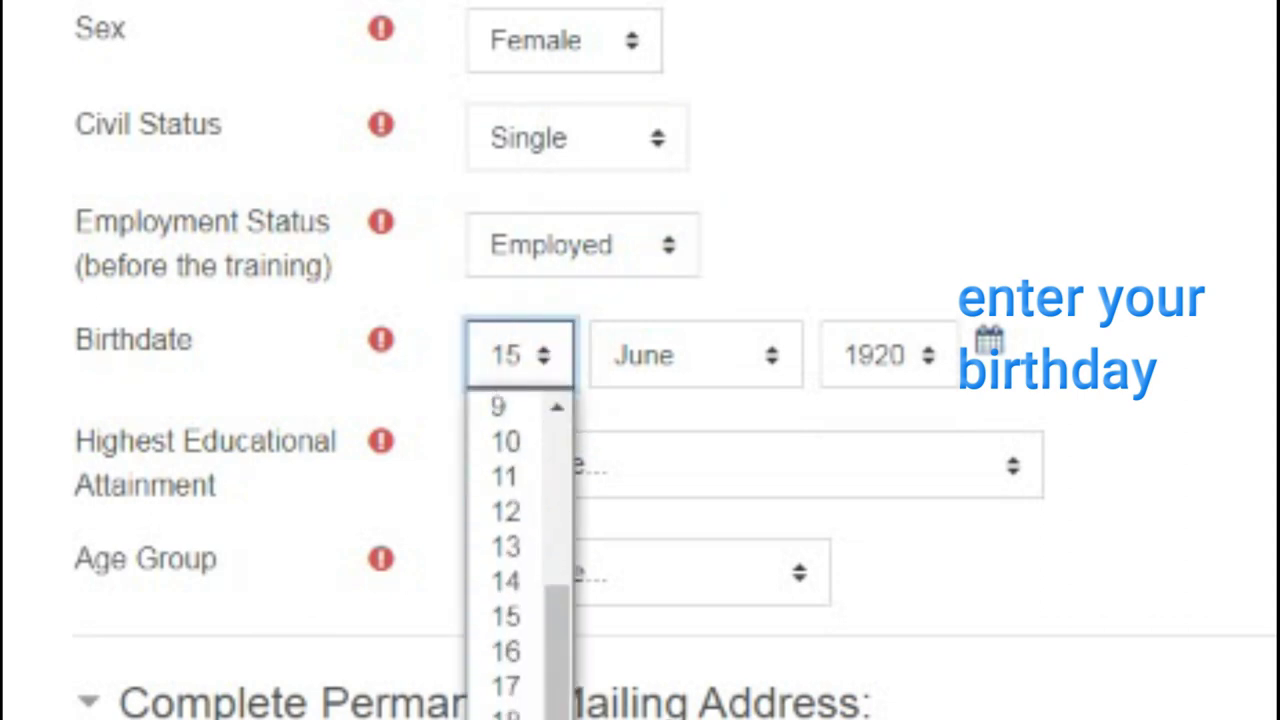
scroll(520, 600, "down", 3)
left_click(506, 620)
left_click(928, 357)
left_click_drag(949, 489, 940, 719)
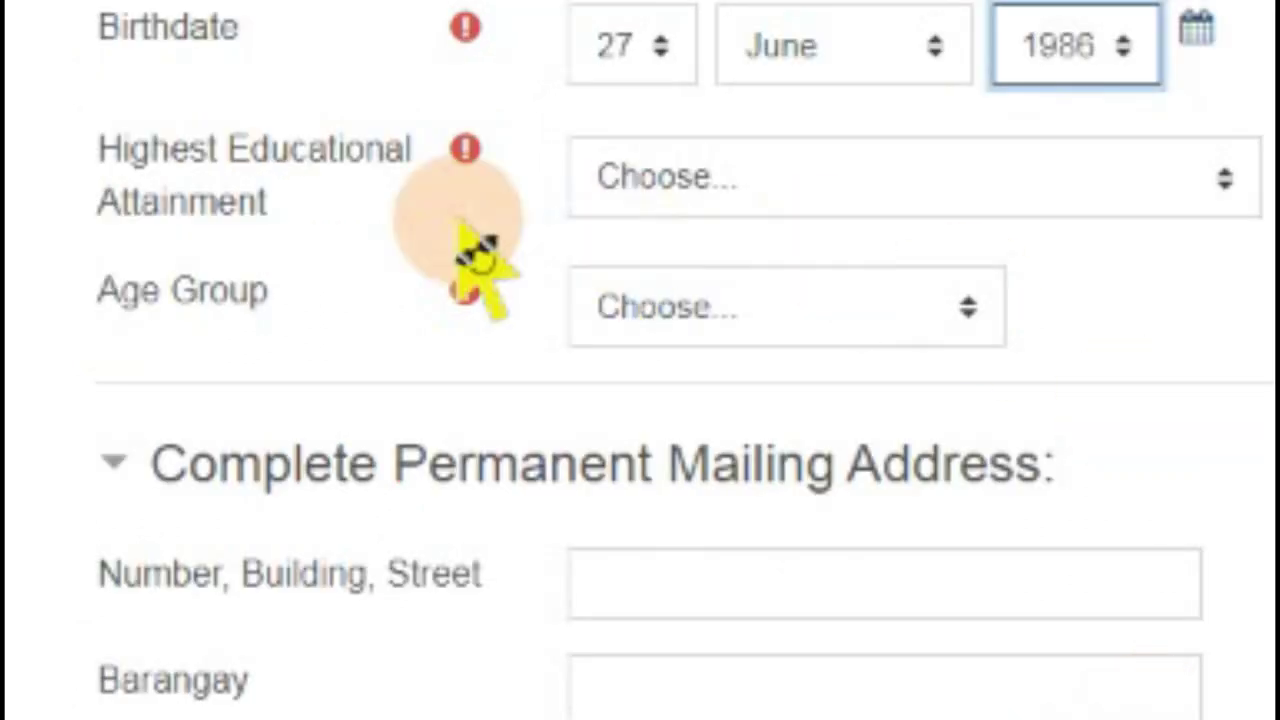
Choose College Degree as highest educational attainment and 35-44 years old as age group.
left_click(1234, 178)
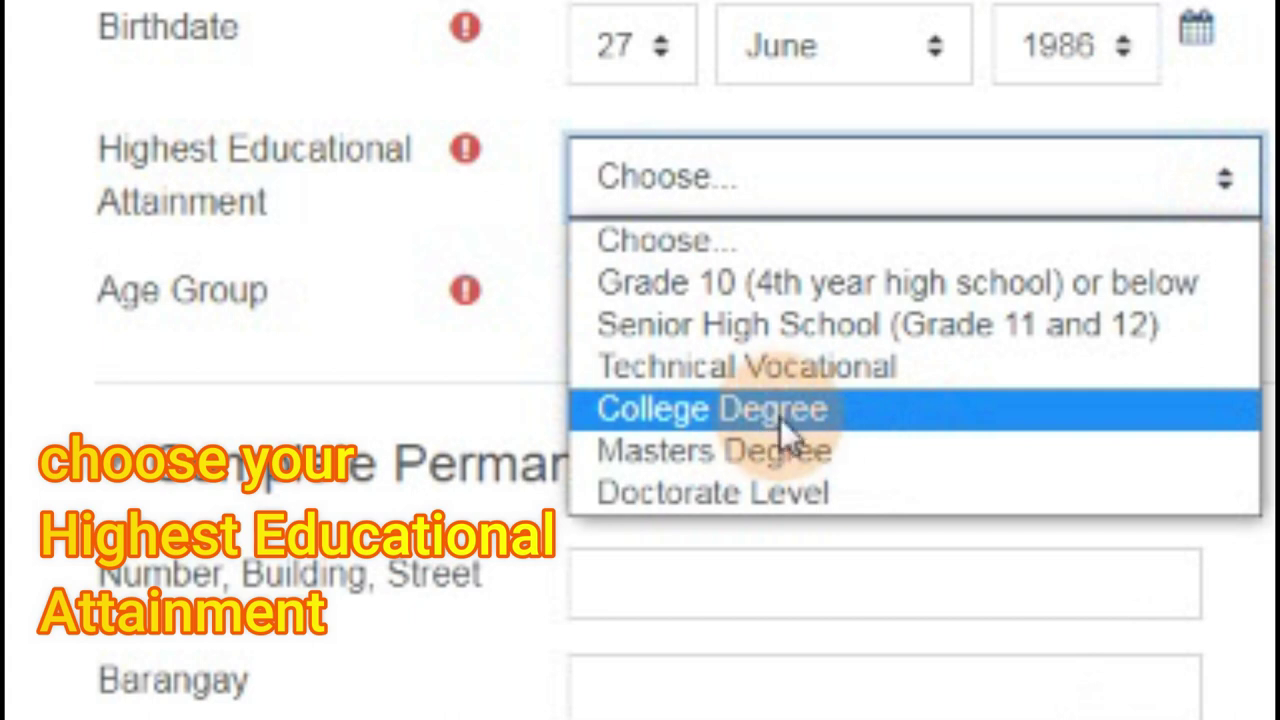
left_click(780, 418)
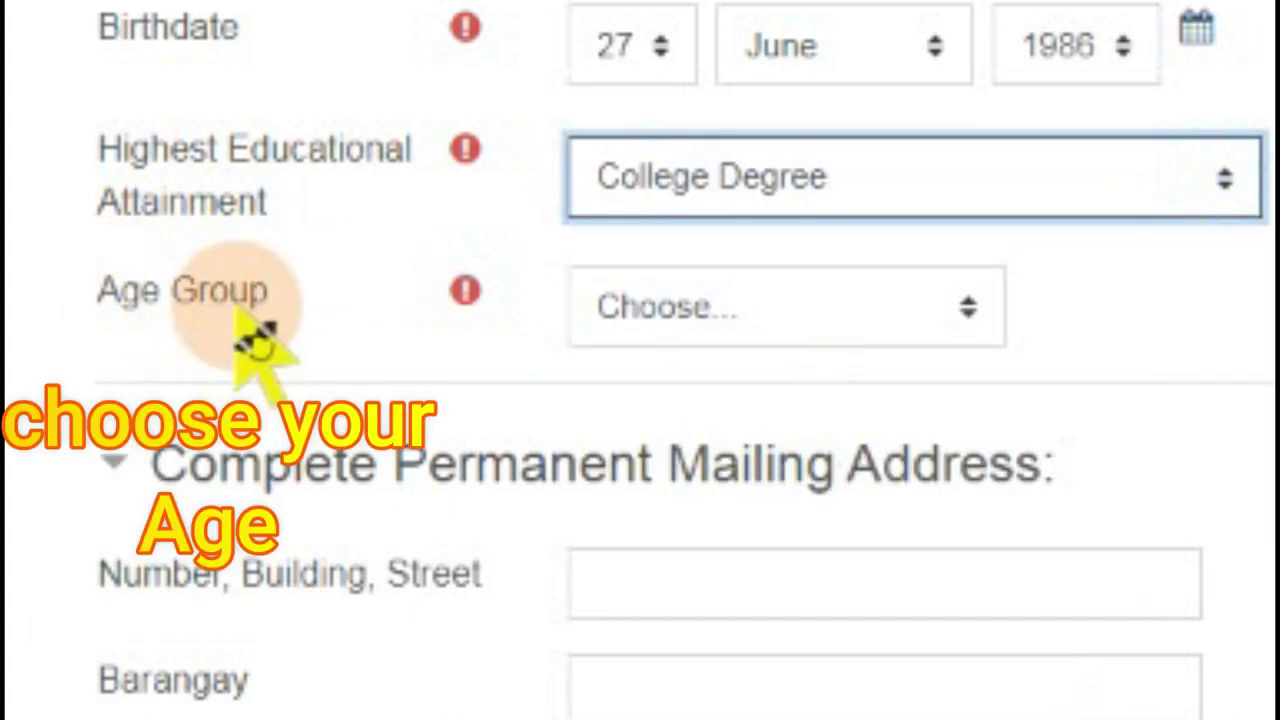
left_click(966, 307)
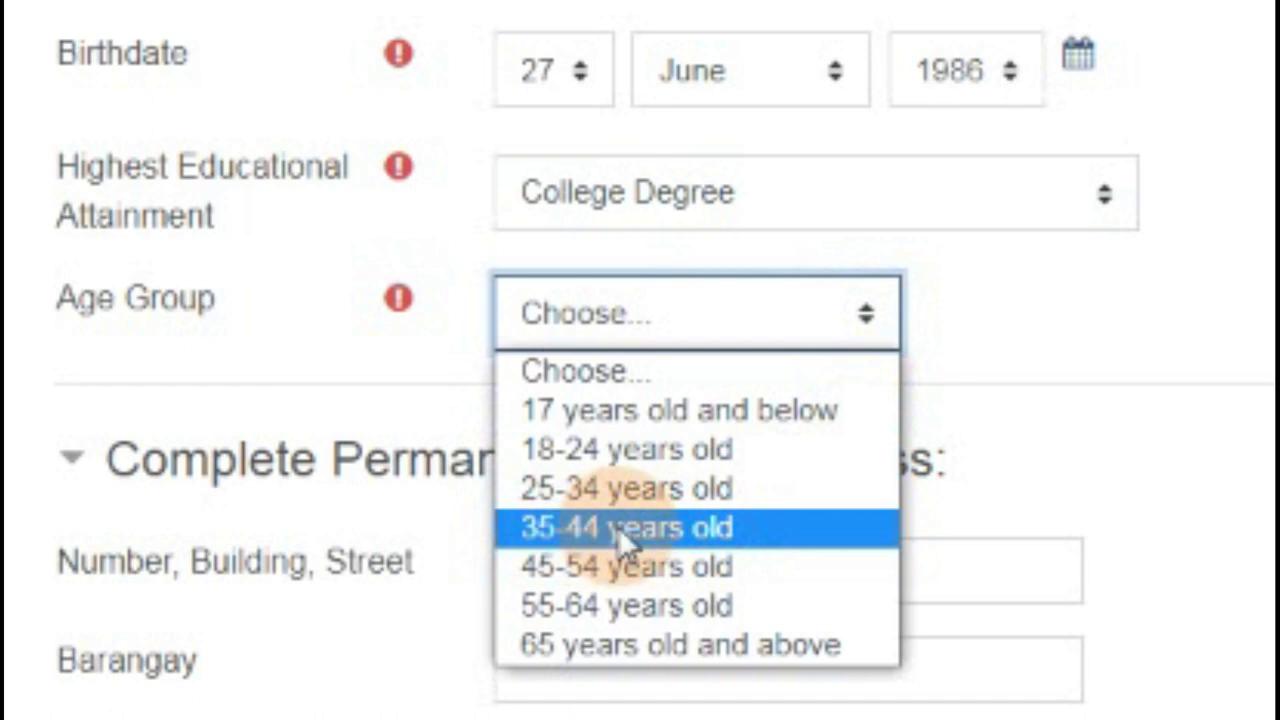
left_click(700, 528)
Enter Tacloban as the city and Leyte as the province.
scroll(1120, 457, "down", 3)
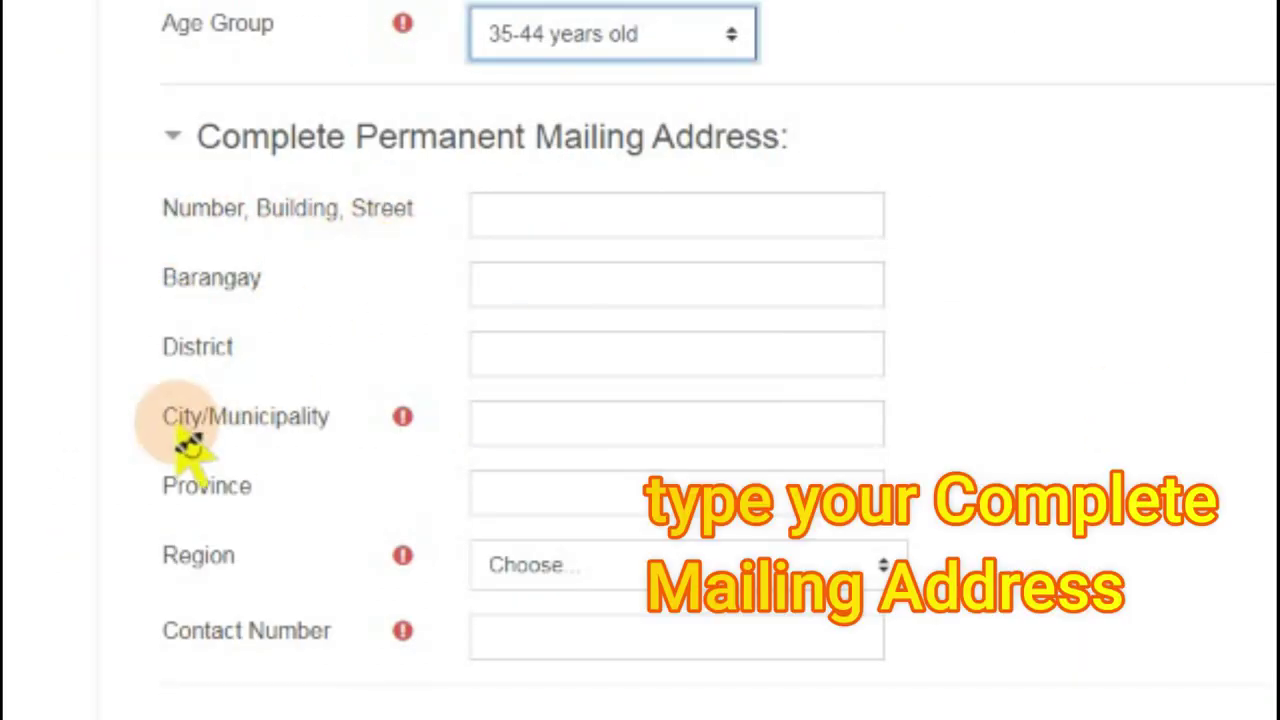
left_click(520, 424)
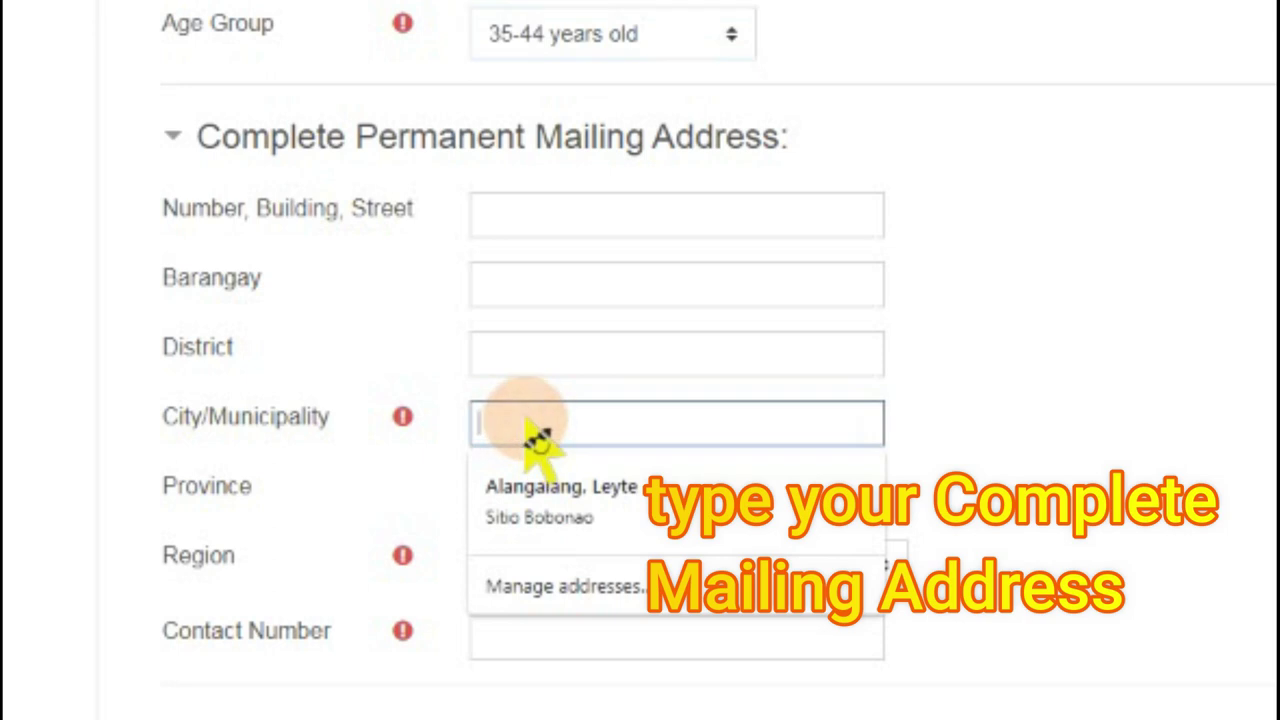
type("Tacloban city")
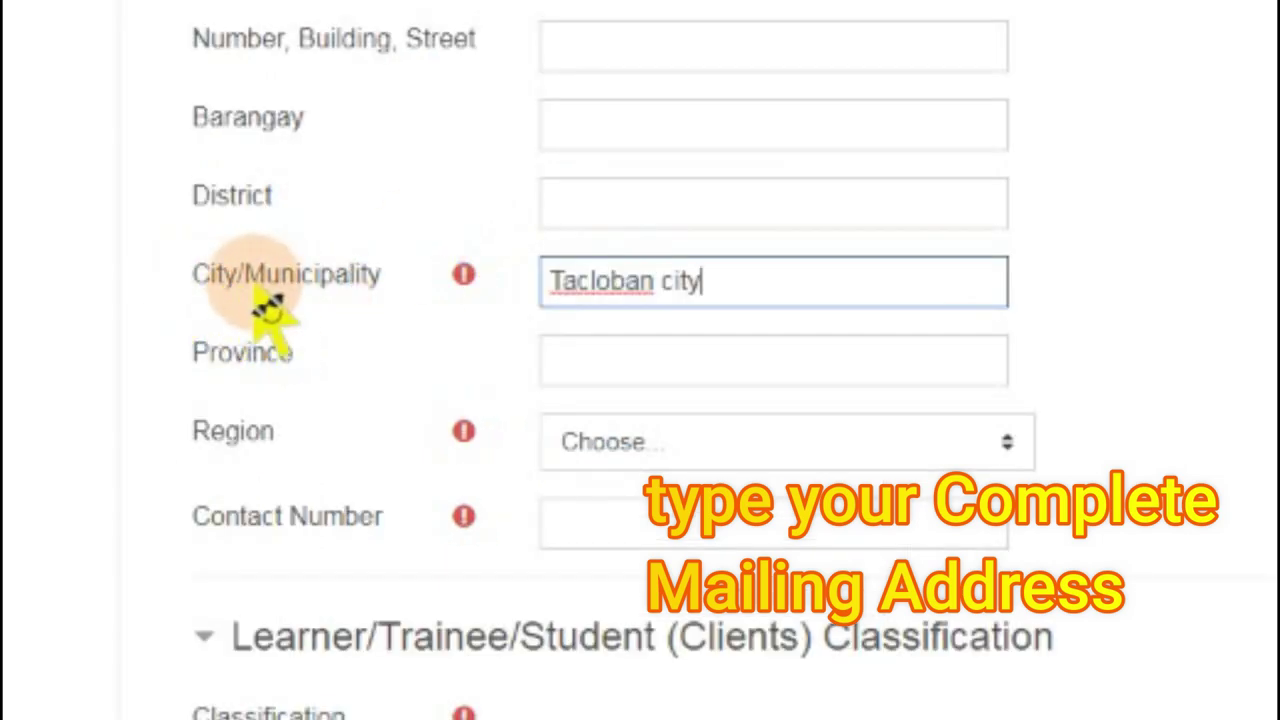
left_click(405, 302)
left_click(600, 372)
type("Leyte")
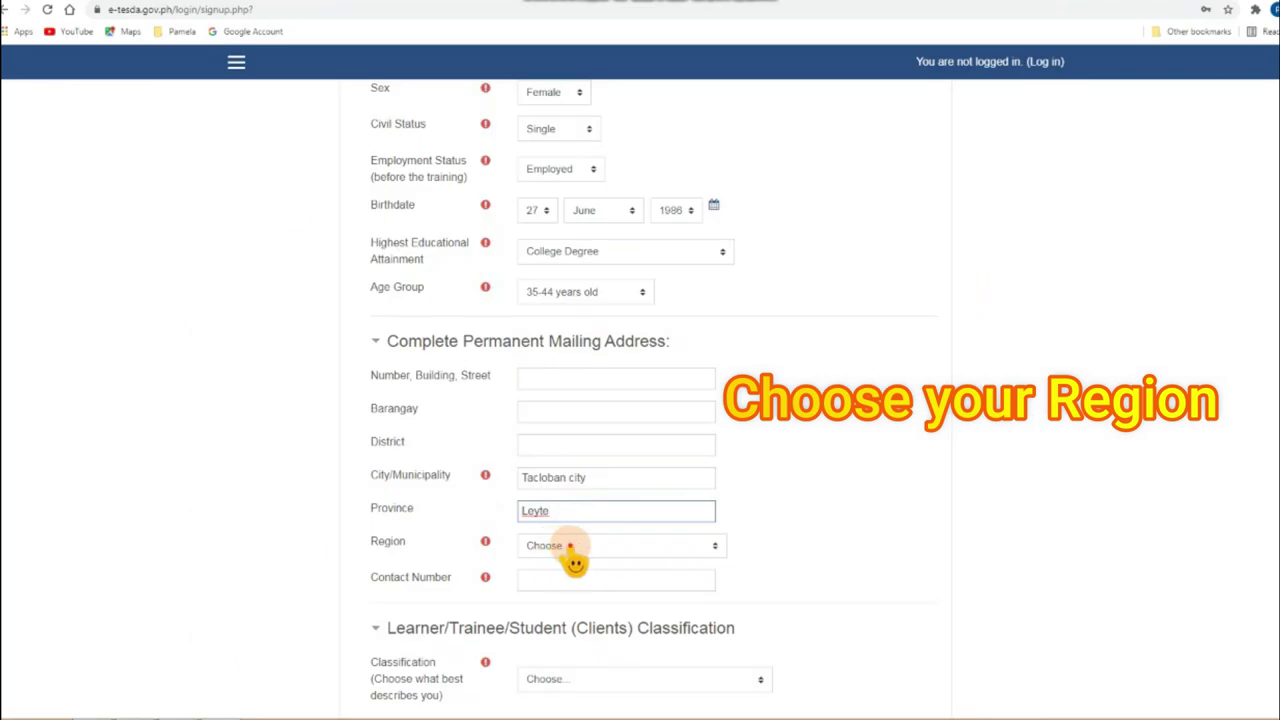
Set region to Region VIII (Eastern Visayas) and enter the contact number.
left_click(571, 546)
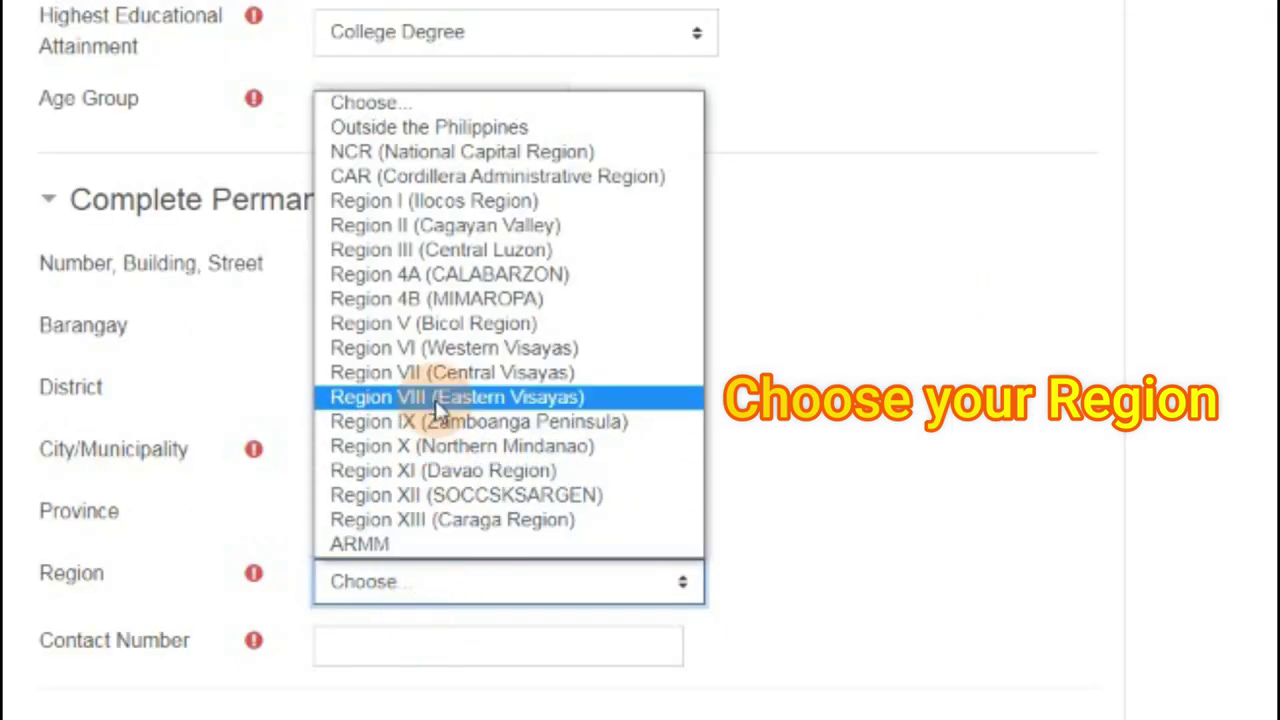
left_click(466, 402)
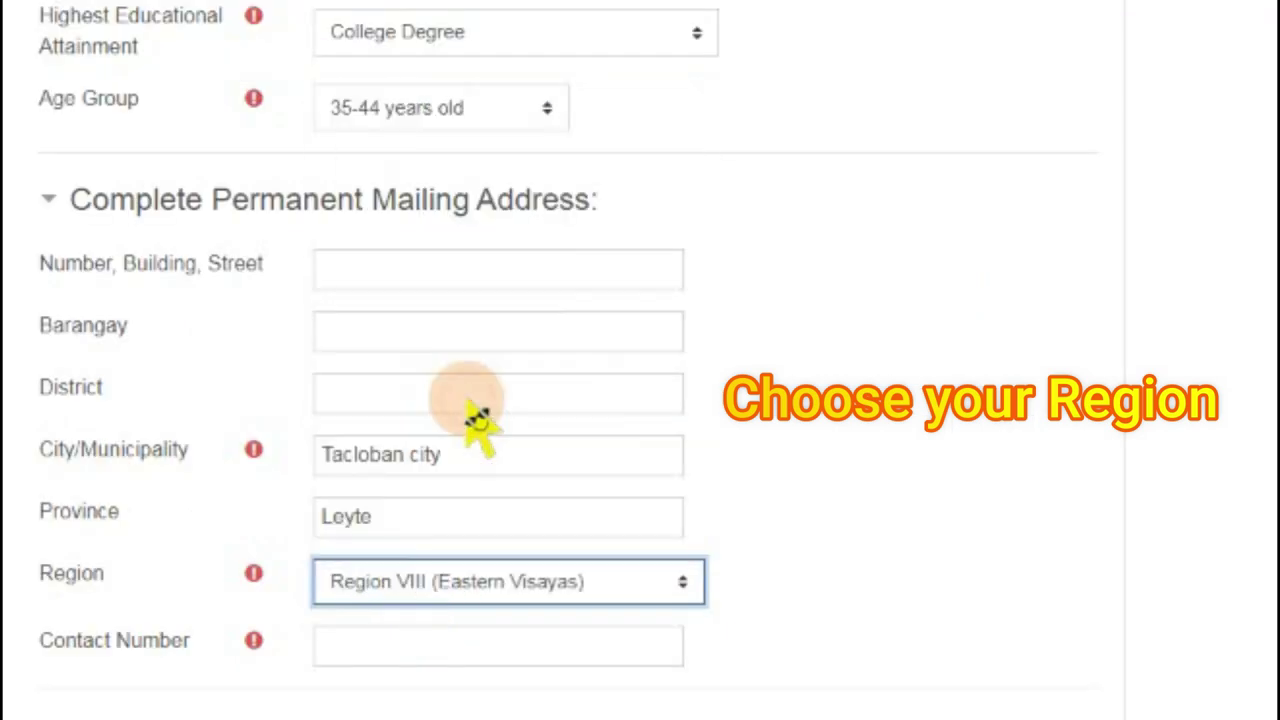
scroll(771, 509, "down", 4)
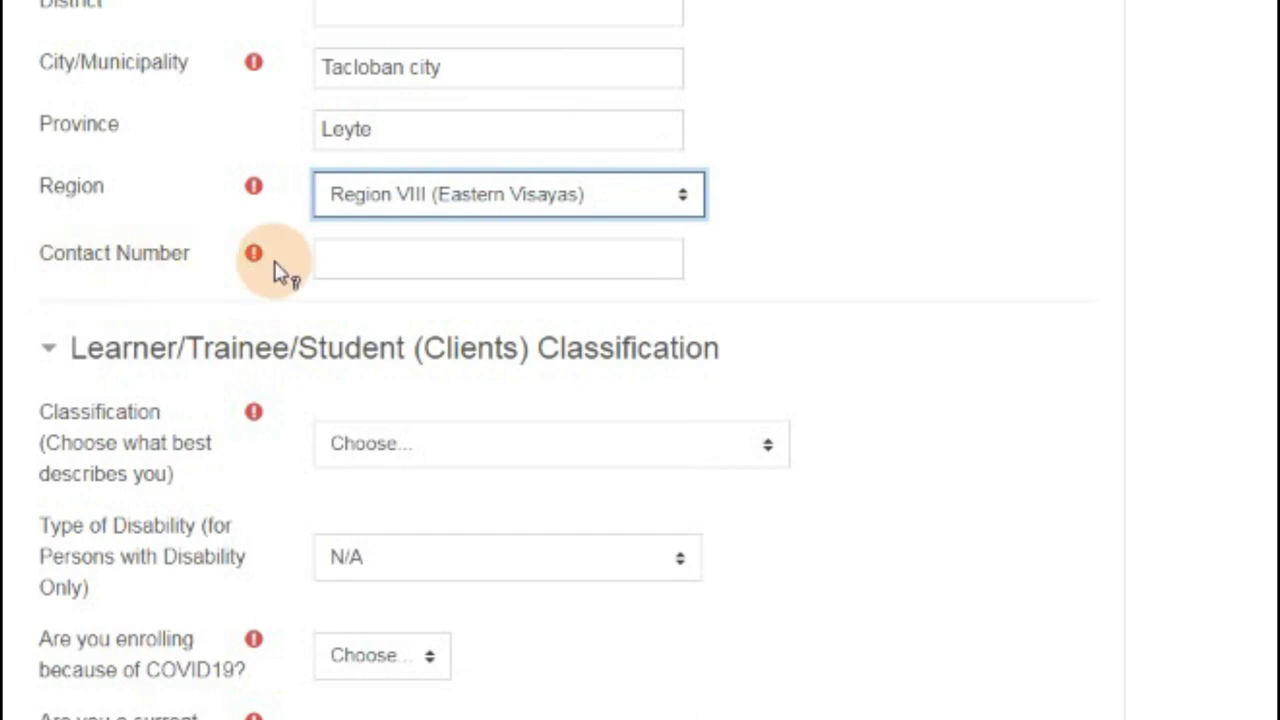
left_click(345, 261)
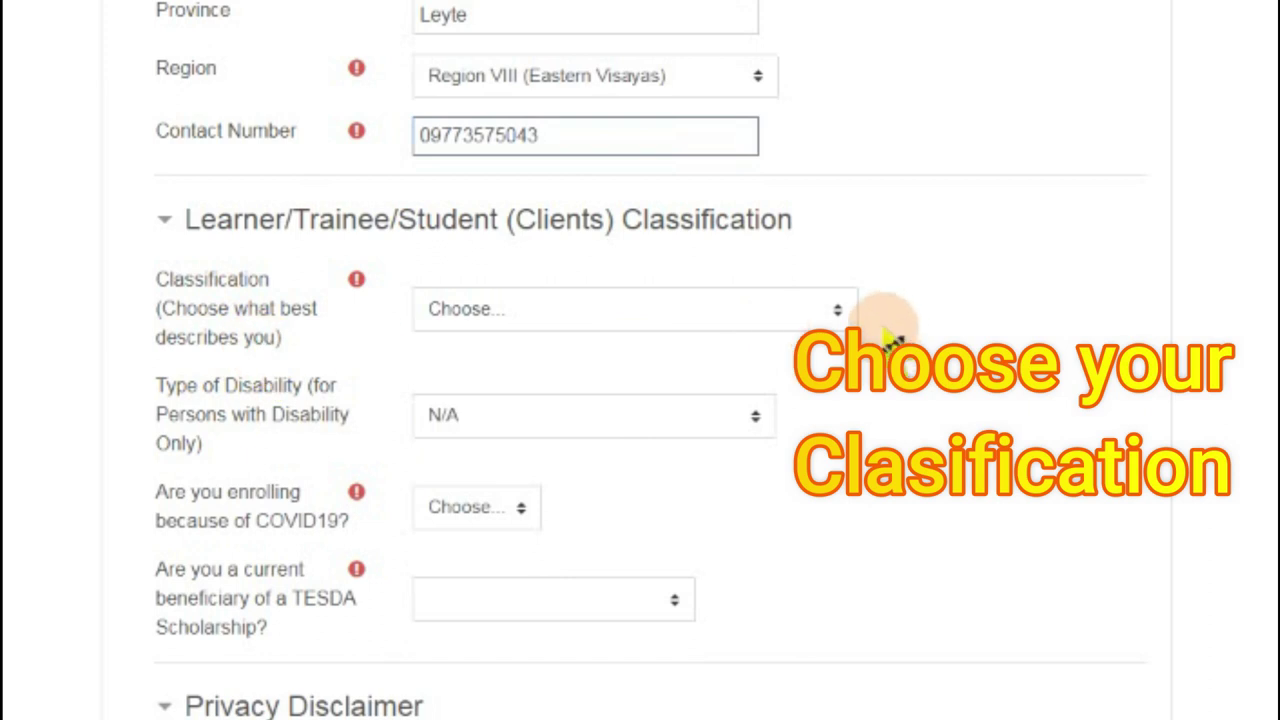
left_click(837, 310)
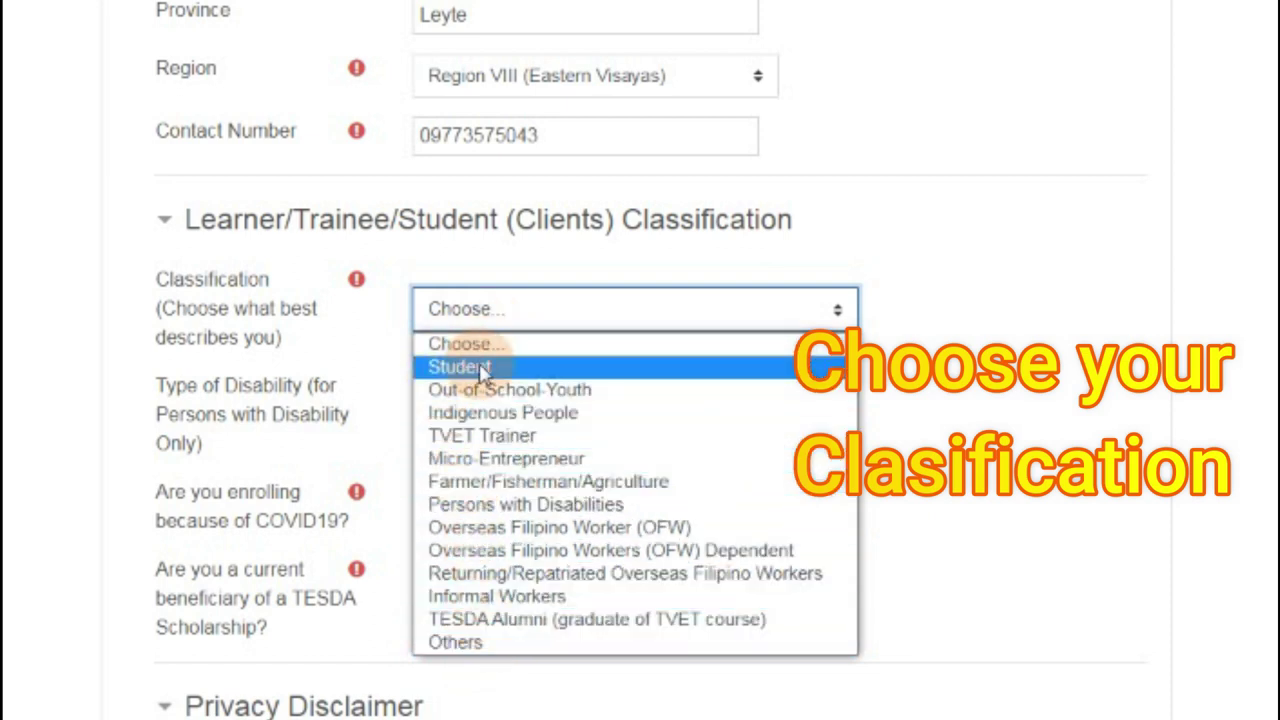
Set the learner classification to Student.
left_click(560, 390)
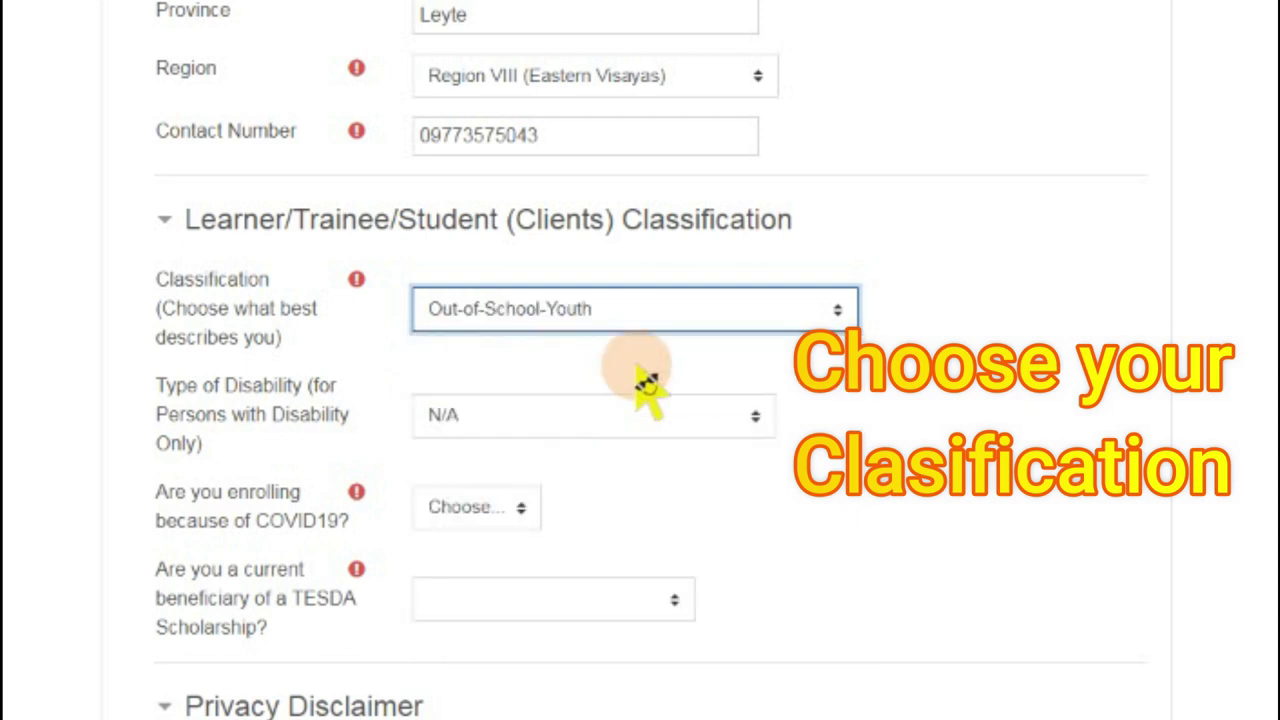
left_click(838, 312)
left_click(470, 366)
left_click(840, 312)
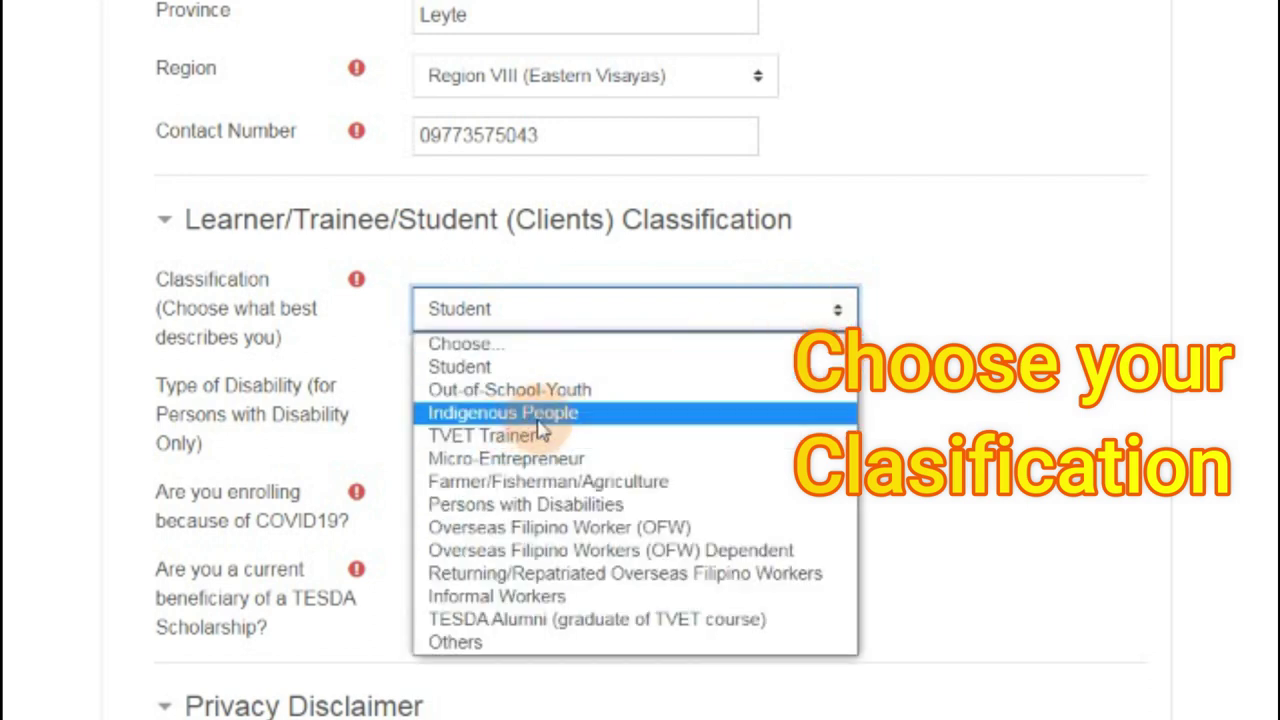
left_click(466, 366)
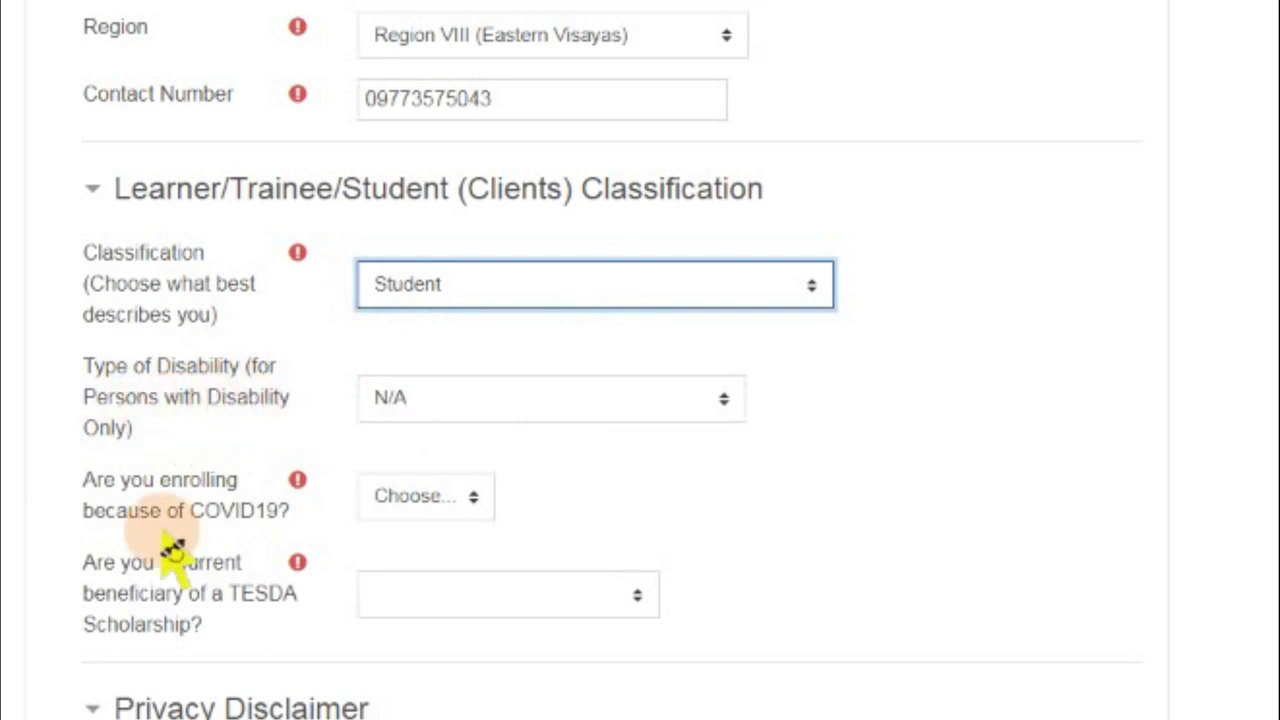
Answer Yes to enrolling because of COVID19 and mark the applicant as a PESFA scholar.
left_click(474, 498)
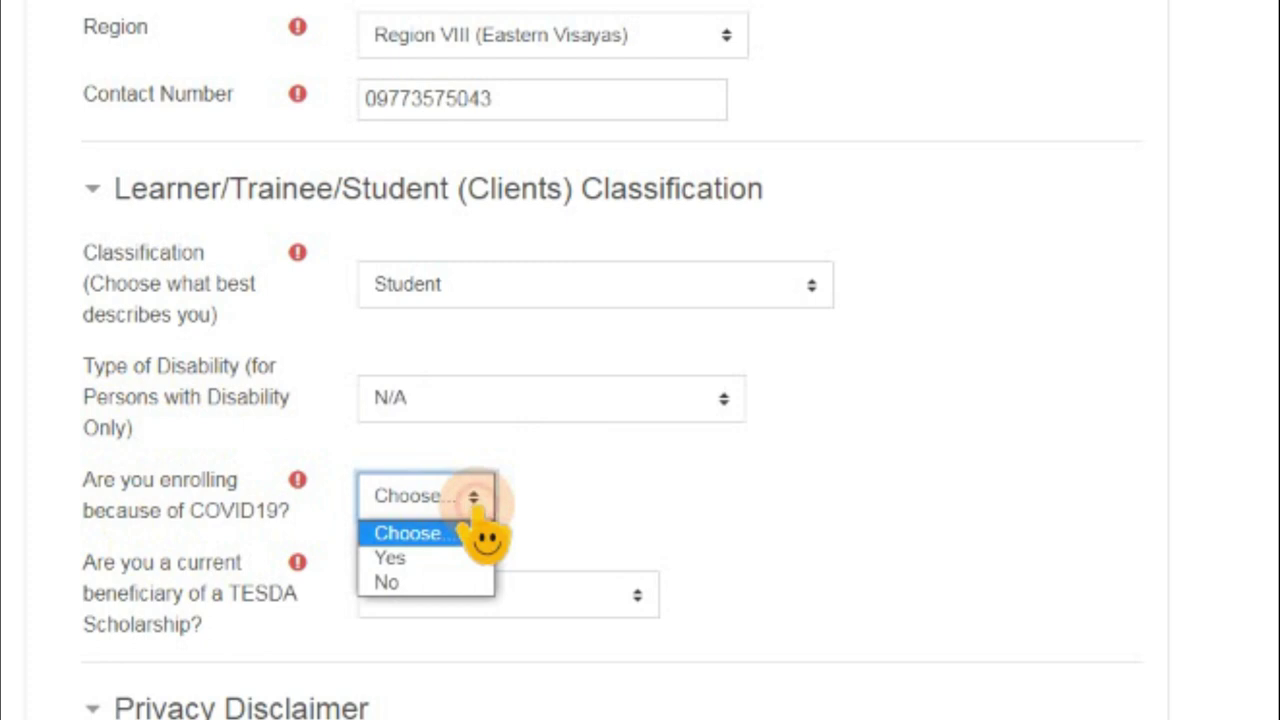
left_click(413, 560)
scroll(888, 583, "down", 3)
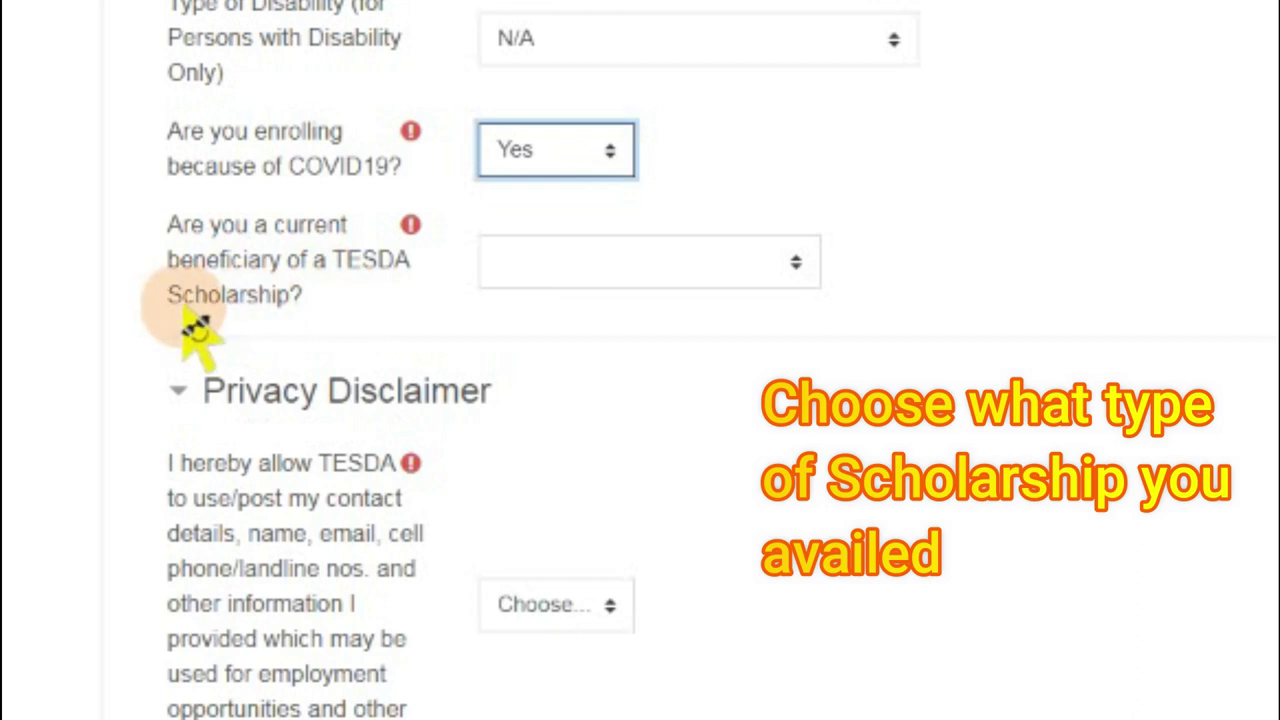
left_click(796, 262)
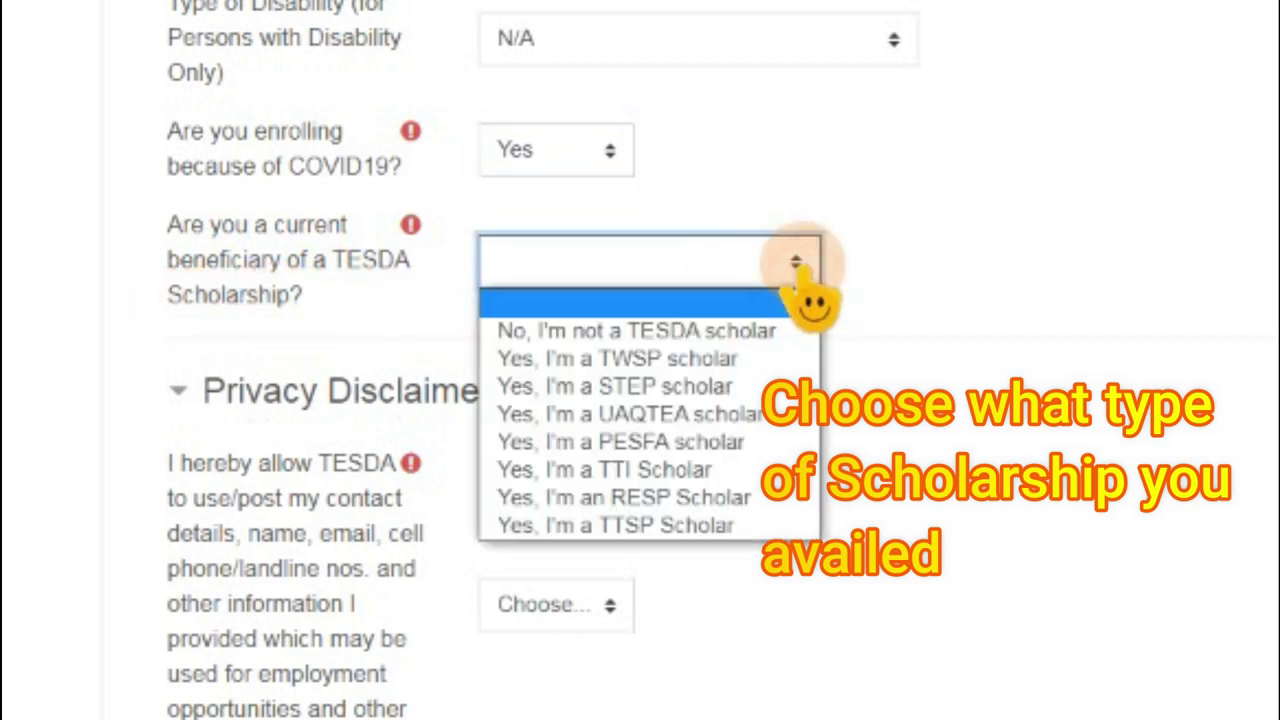
left_click(636, 443)
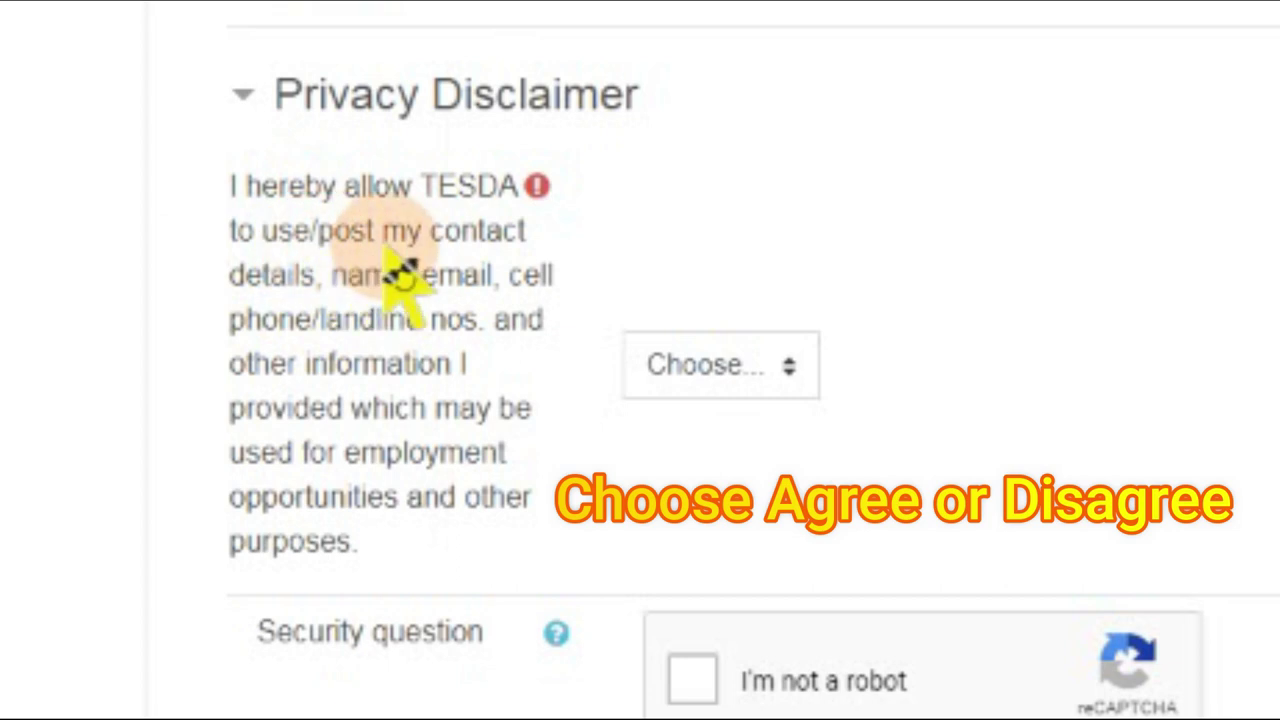
Agree to the privacy disclaimer and pass the reCAPTCHA traffic-light challenge.
left_click(788, 366)
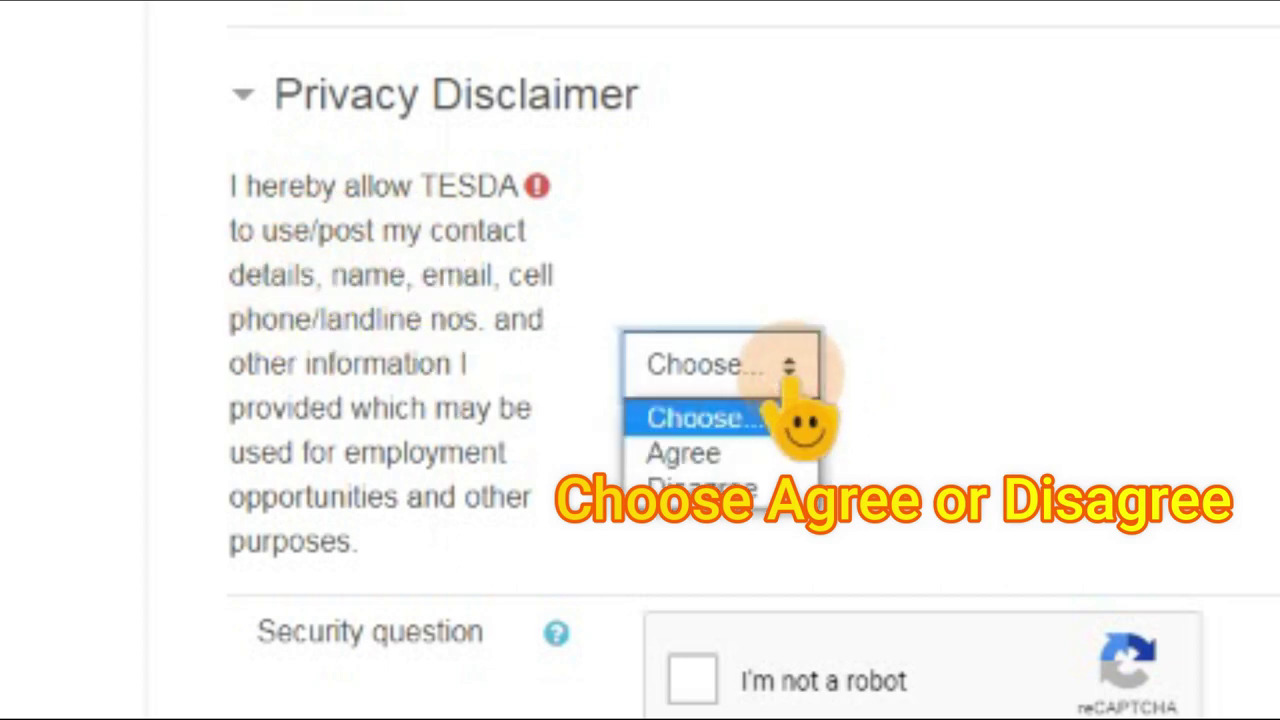
left_click(699, 453)
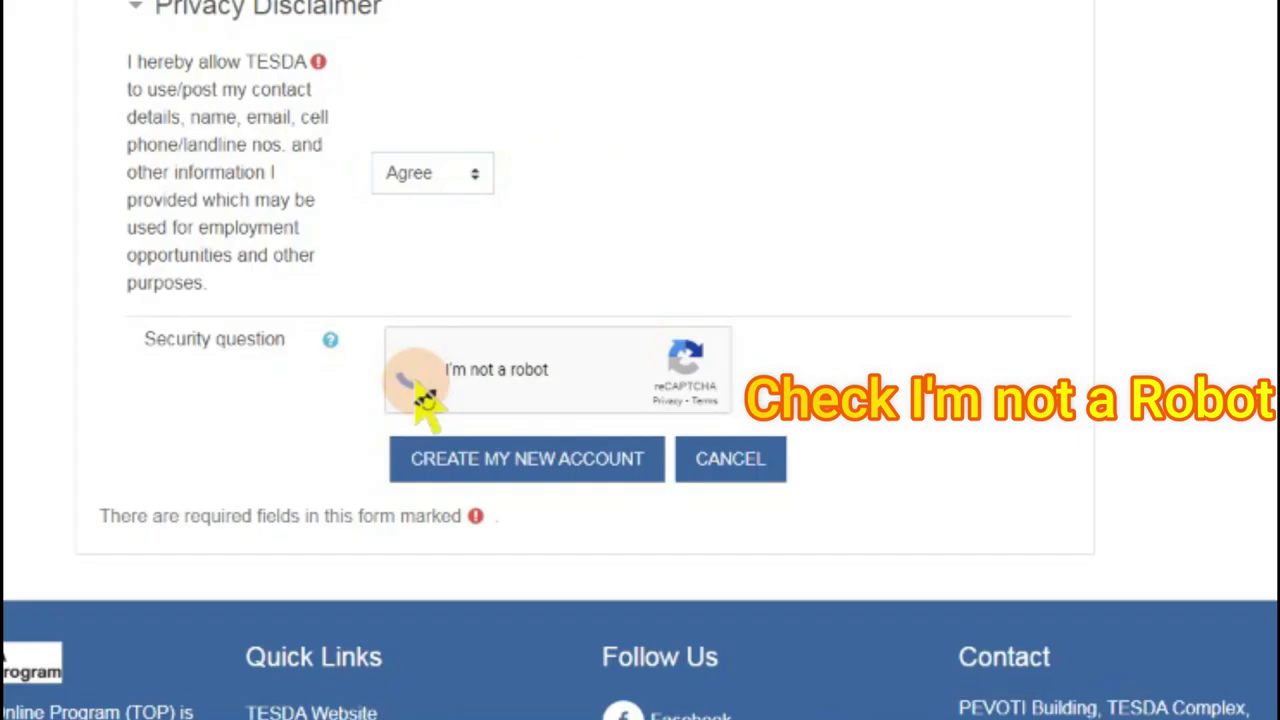
left_click(686, 680)
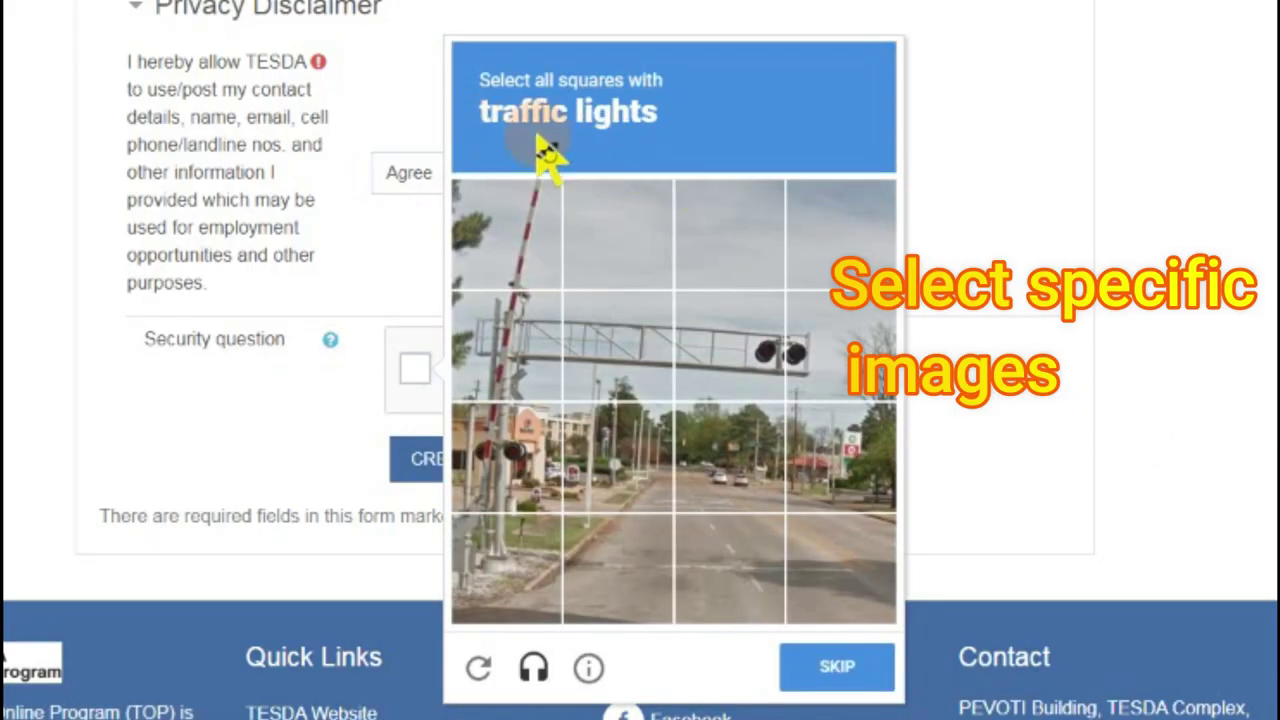
left_click(770, 350)
left_click(810, 357)
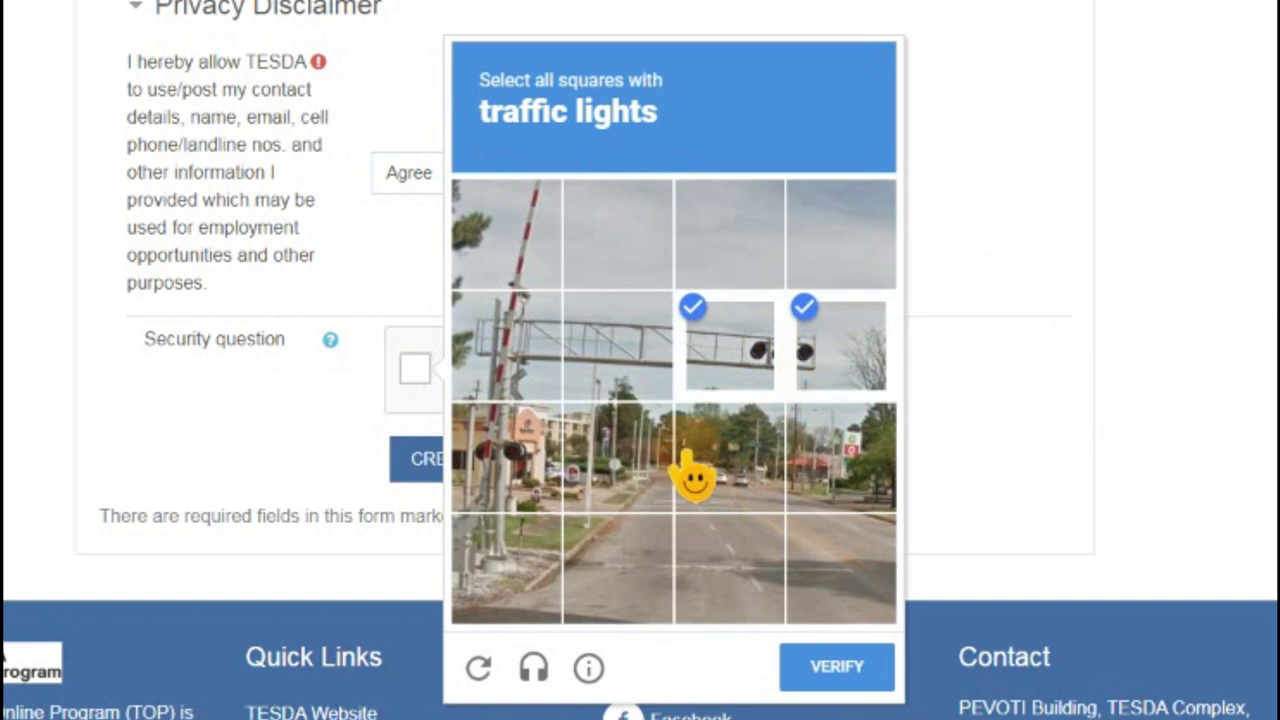
left_click(840, 668)
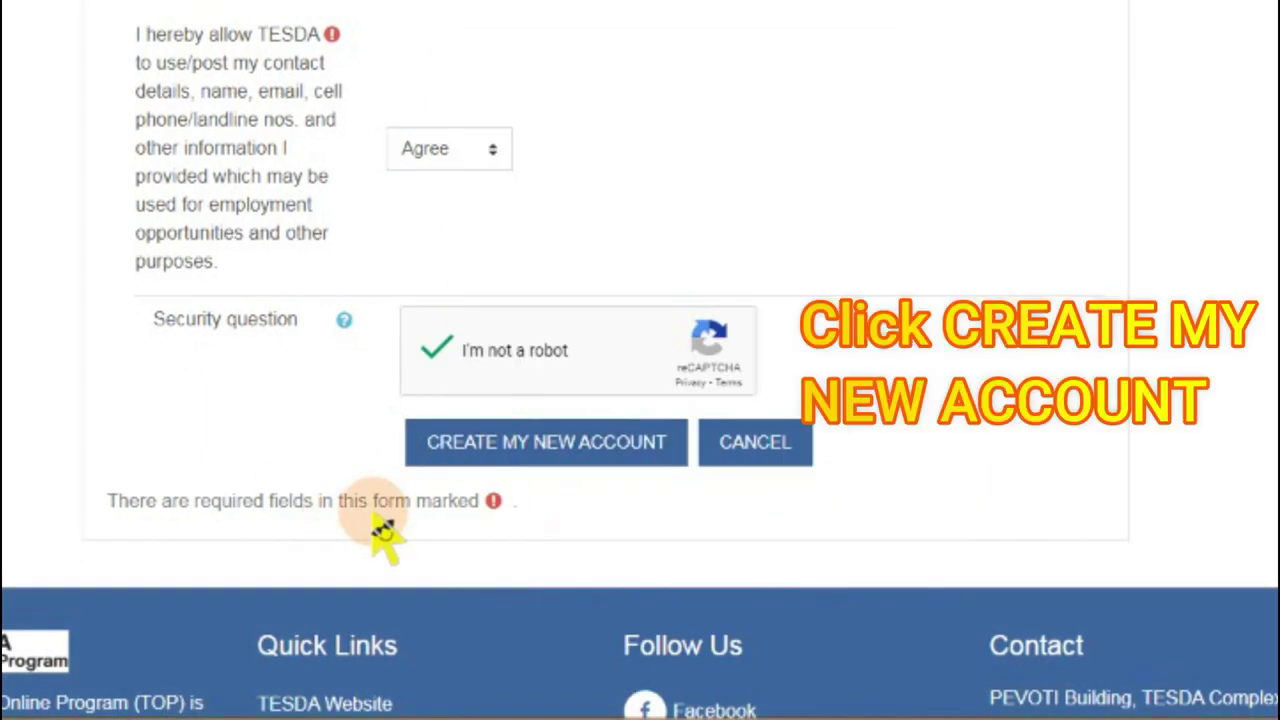
Submit the sign-up form to create the account and bring up saved Gmail login suggestions.
left_click(566, 442)
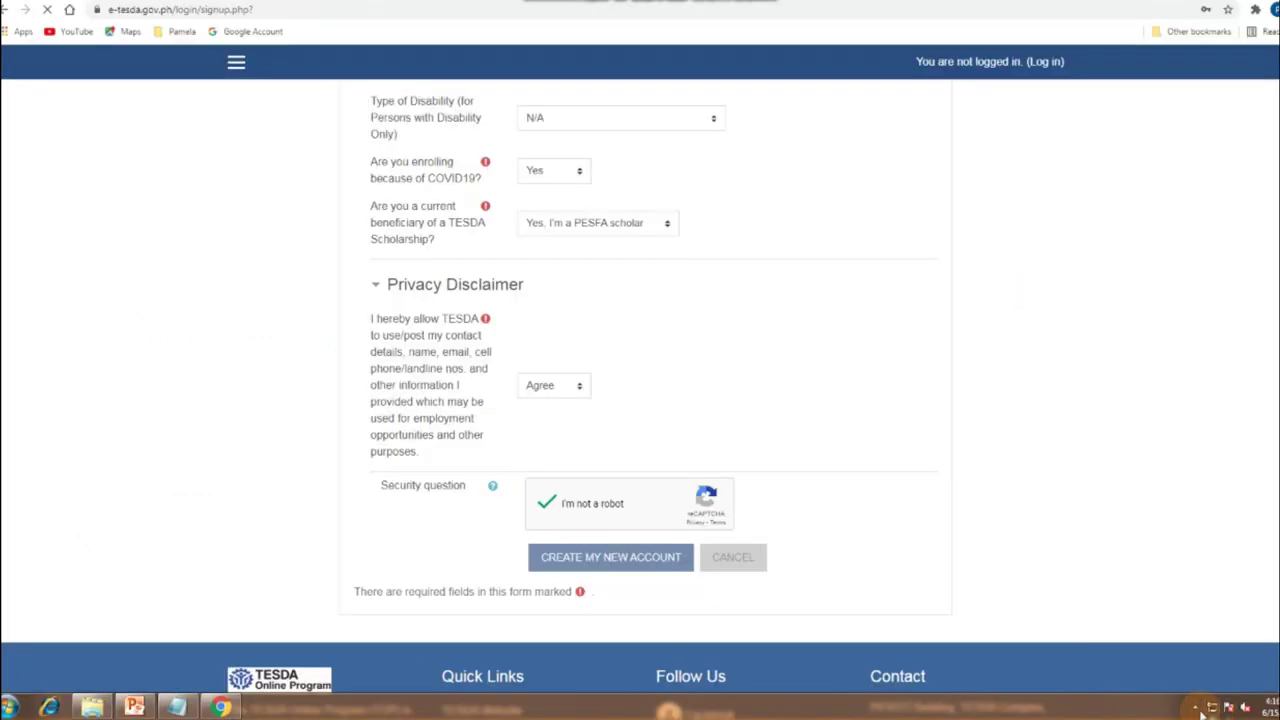
left_click(1195, 705)
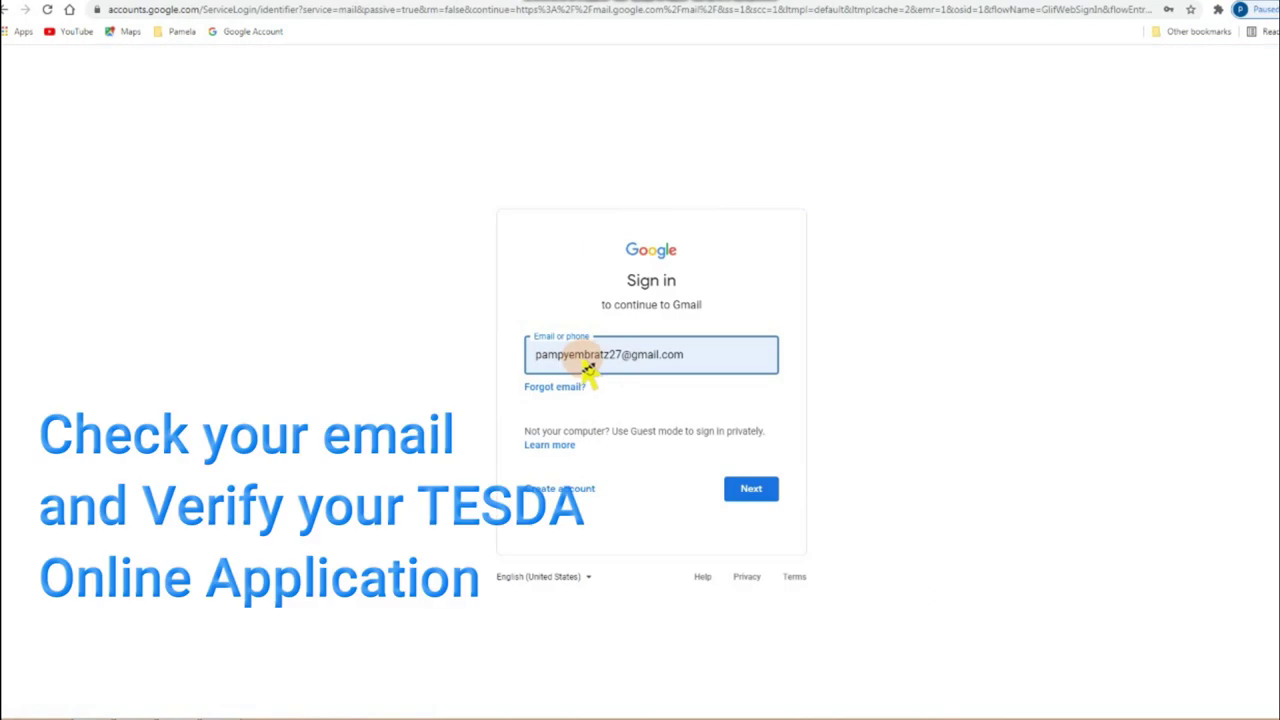
left_click(553, 368)
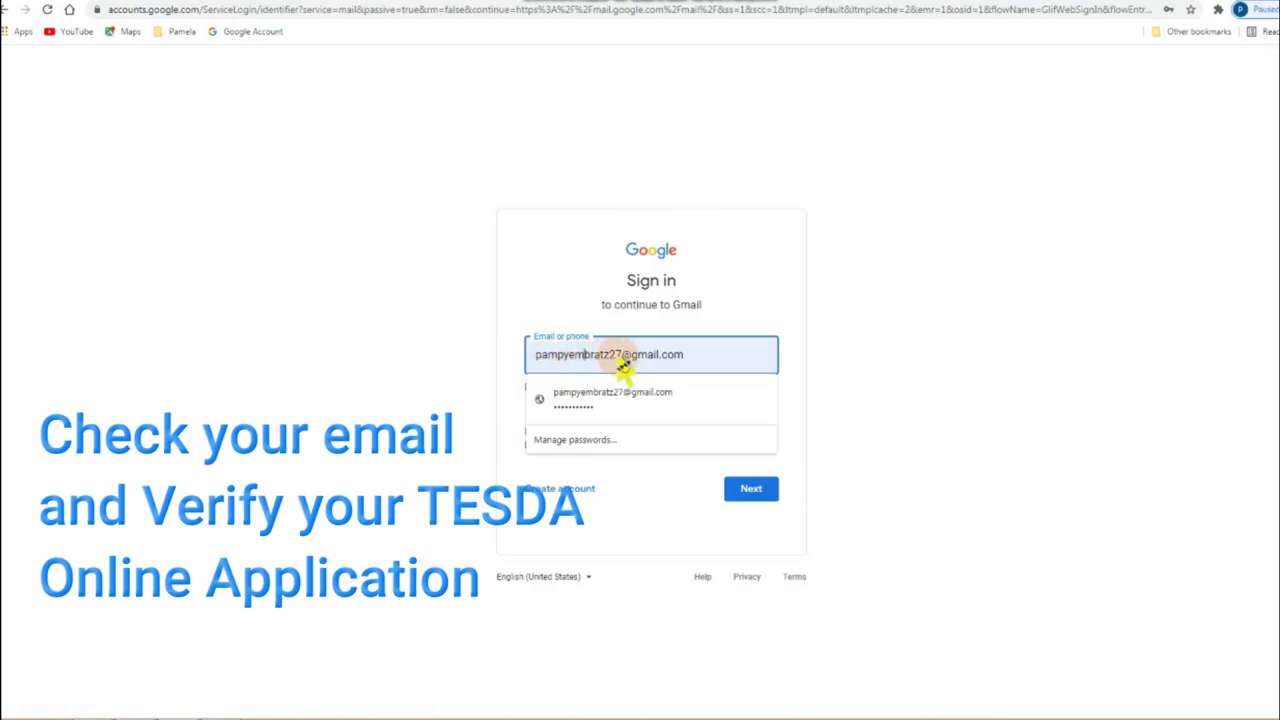
Sign in to Gmail with the saved email and password, skipping the extra account details prompt.
left_click(651, 400)
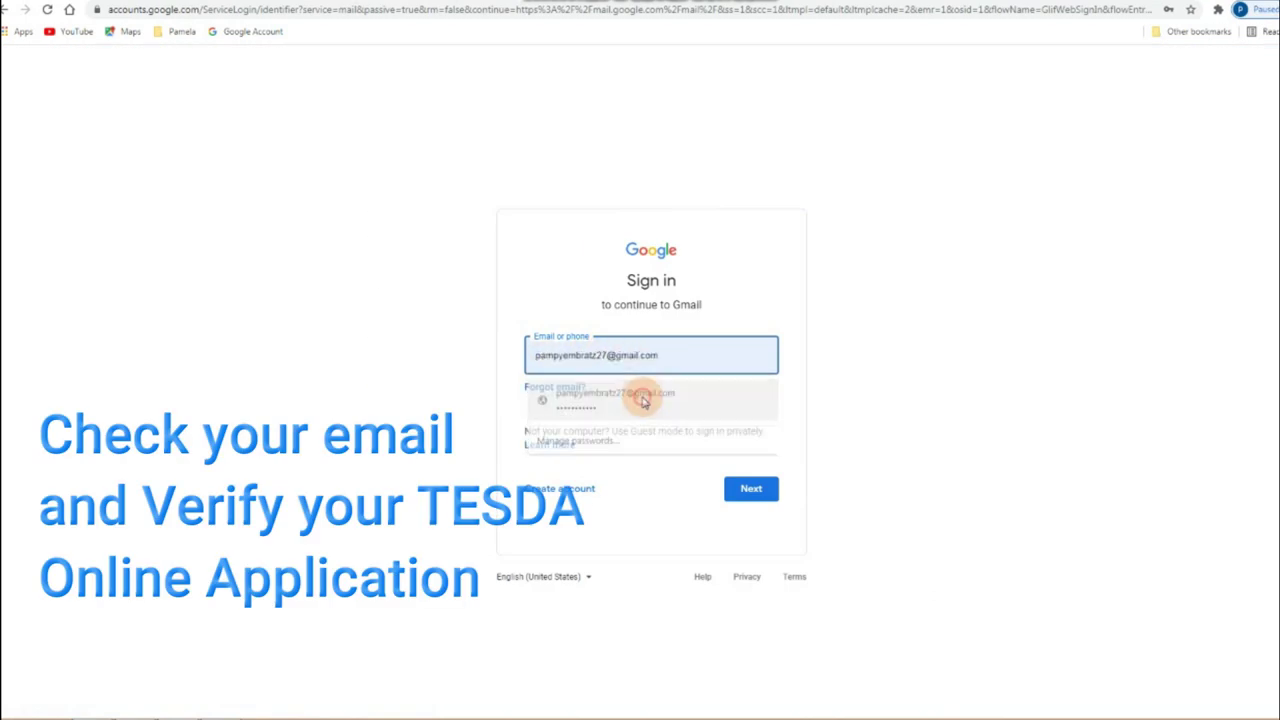
left_click(749, 489)
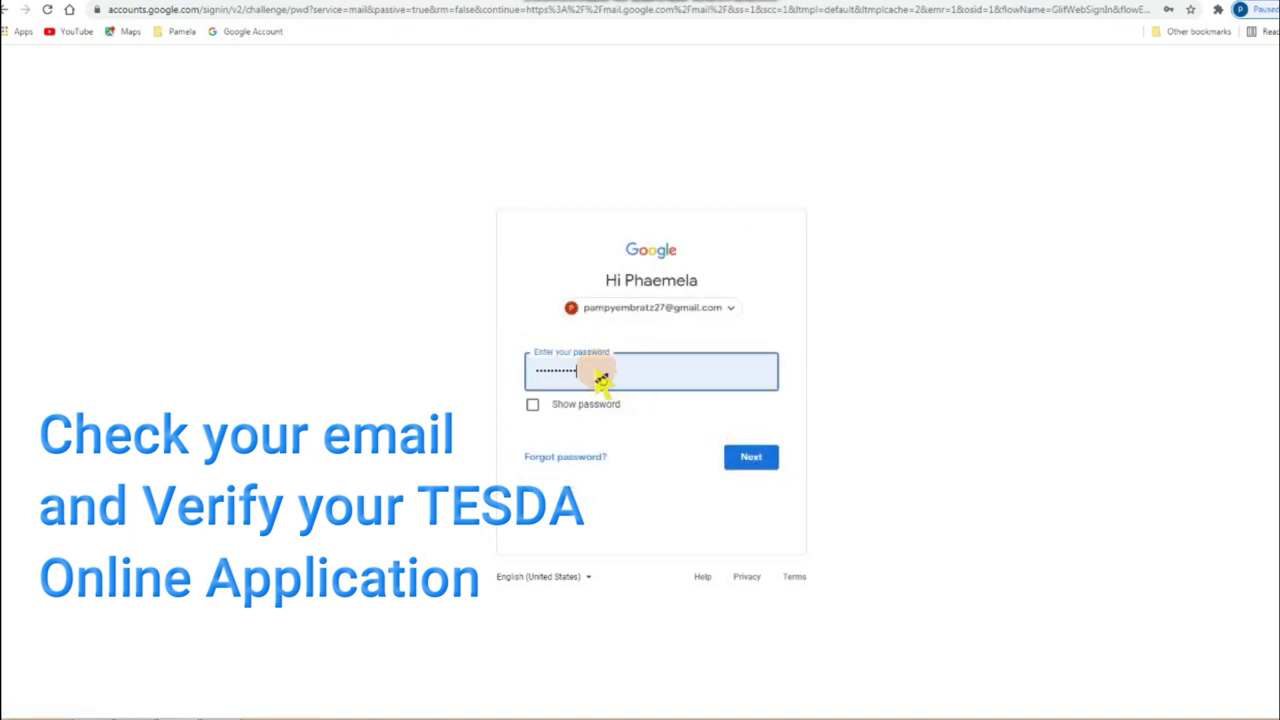
left_click(753, 458)
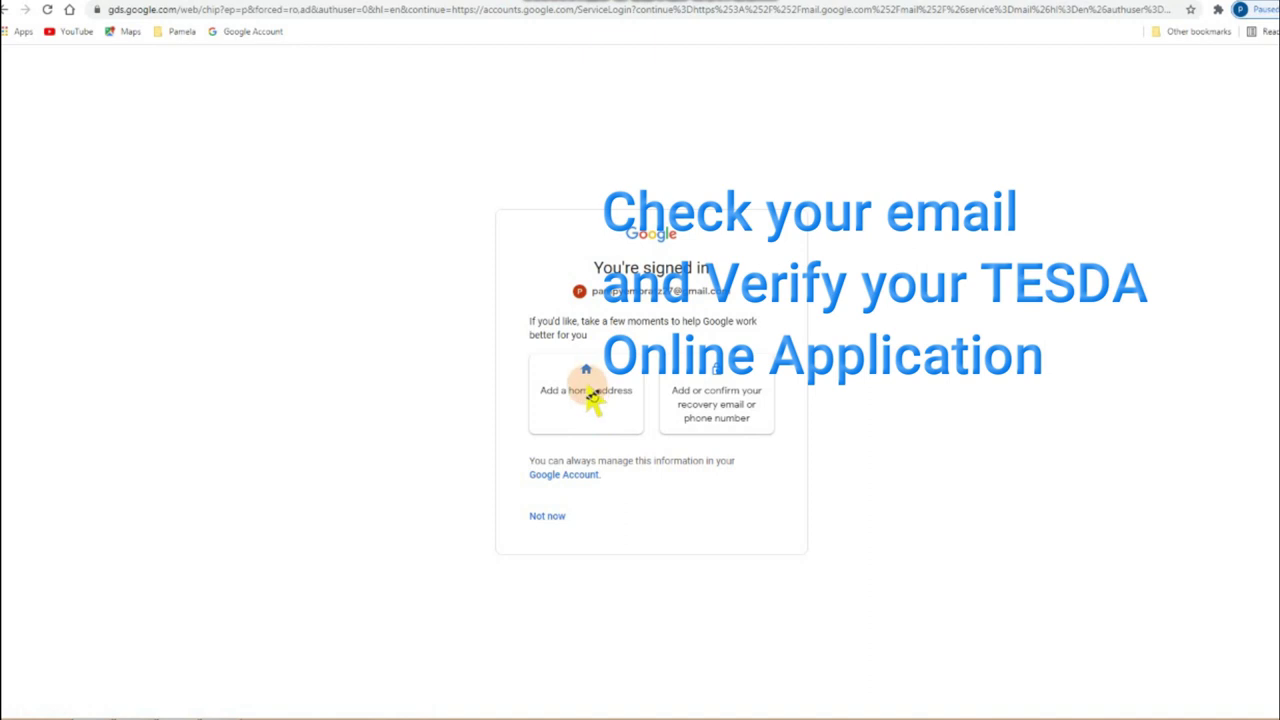
left_click(549, 521)
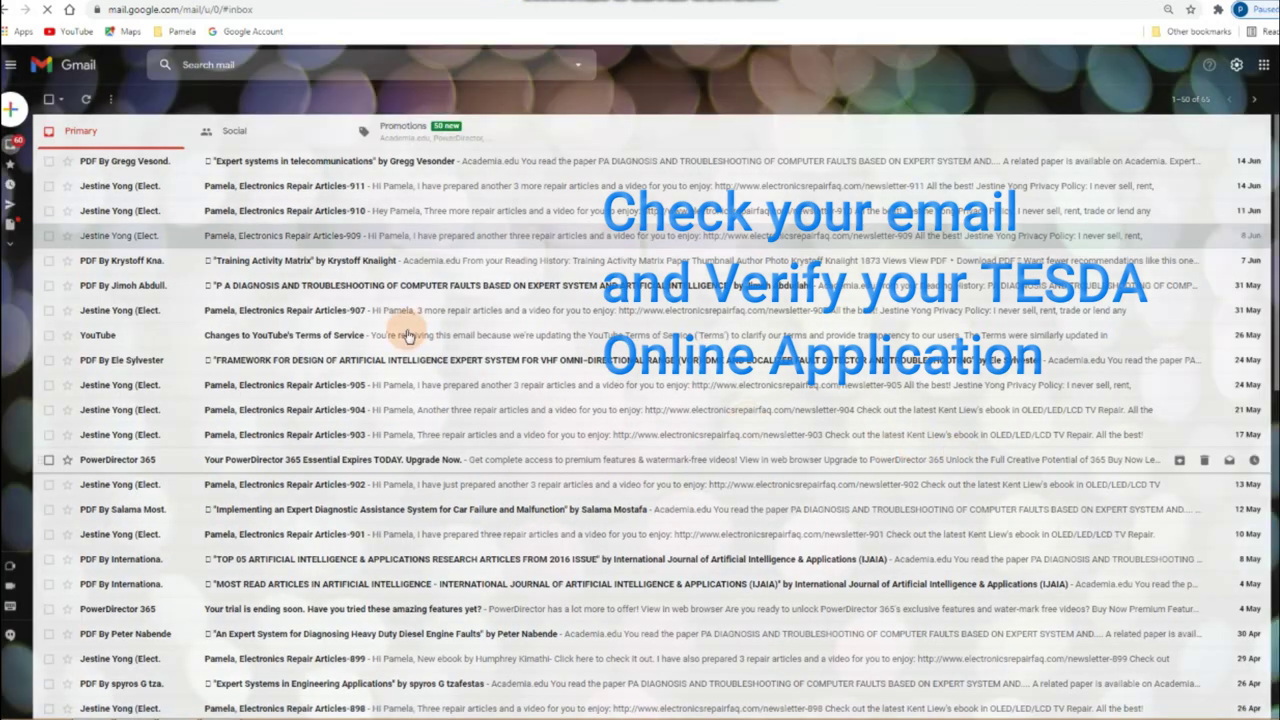
Open the 'TESDA Online Program: account confirmation' email in Gmail and follow its confirmation link.
scroll(280, 212, "down", 3)
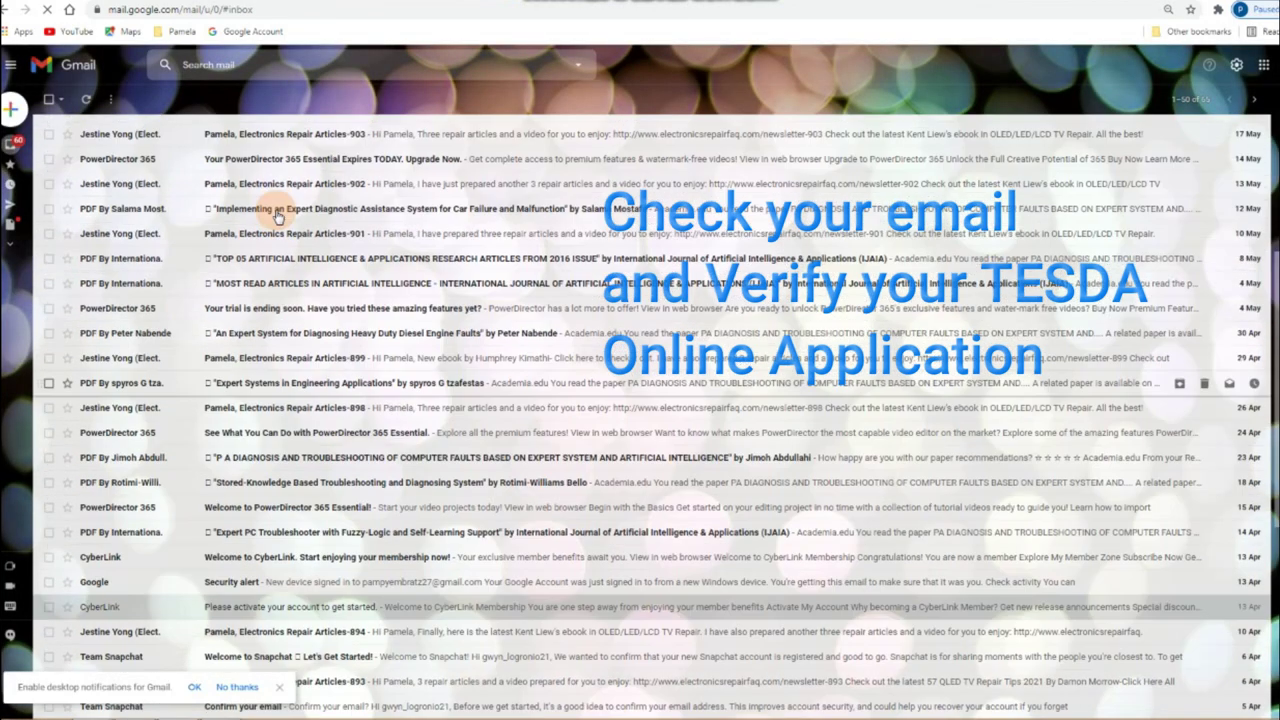
scroll(280, 216, "up", 3)
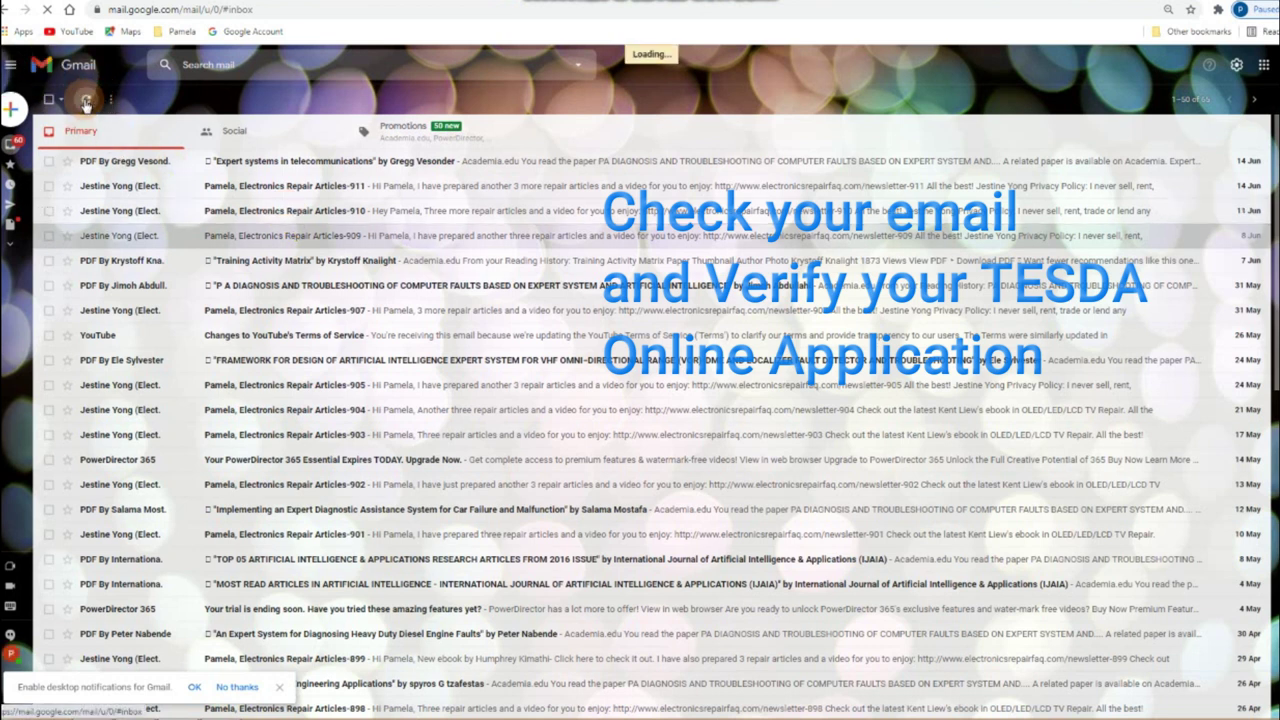
mouse_move(14, 154)
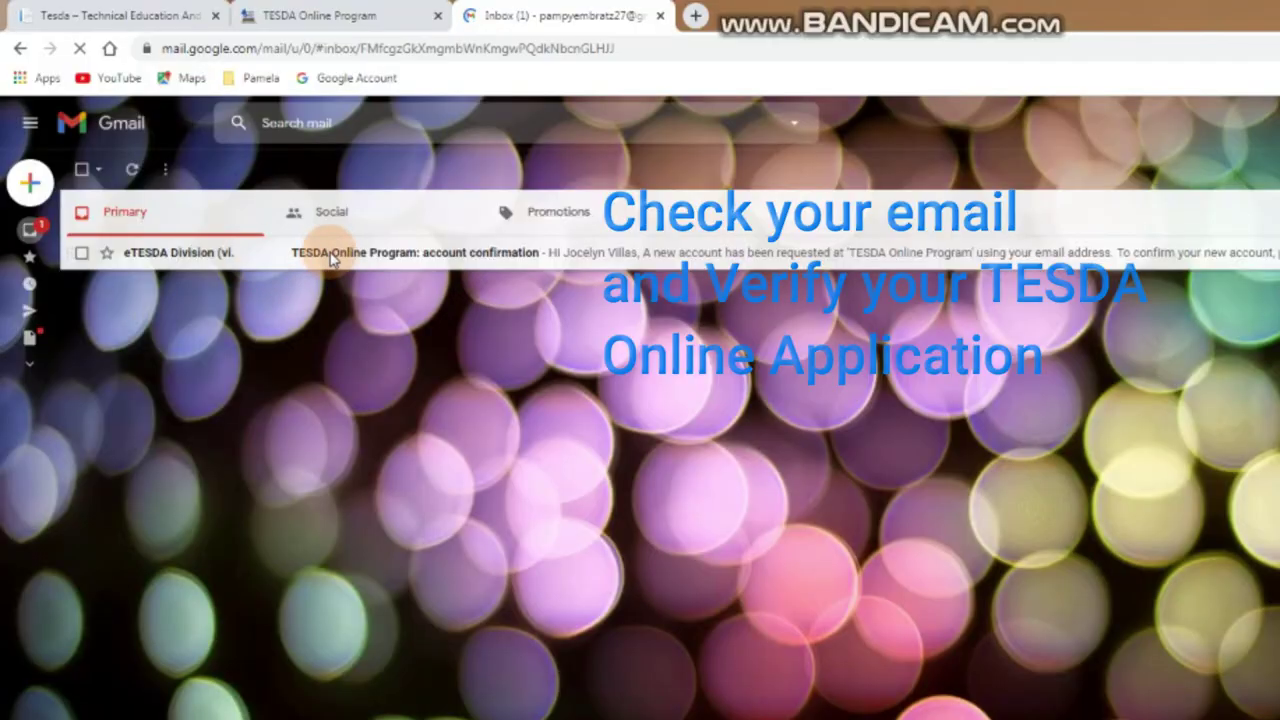
left_click(329, 252)
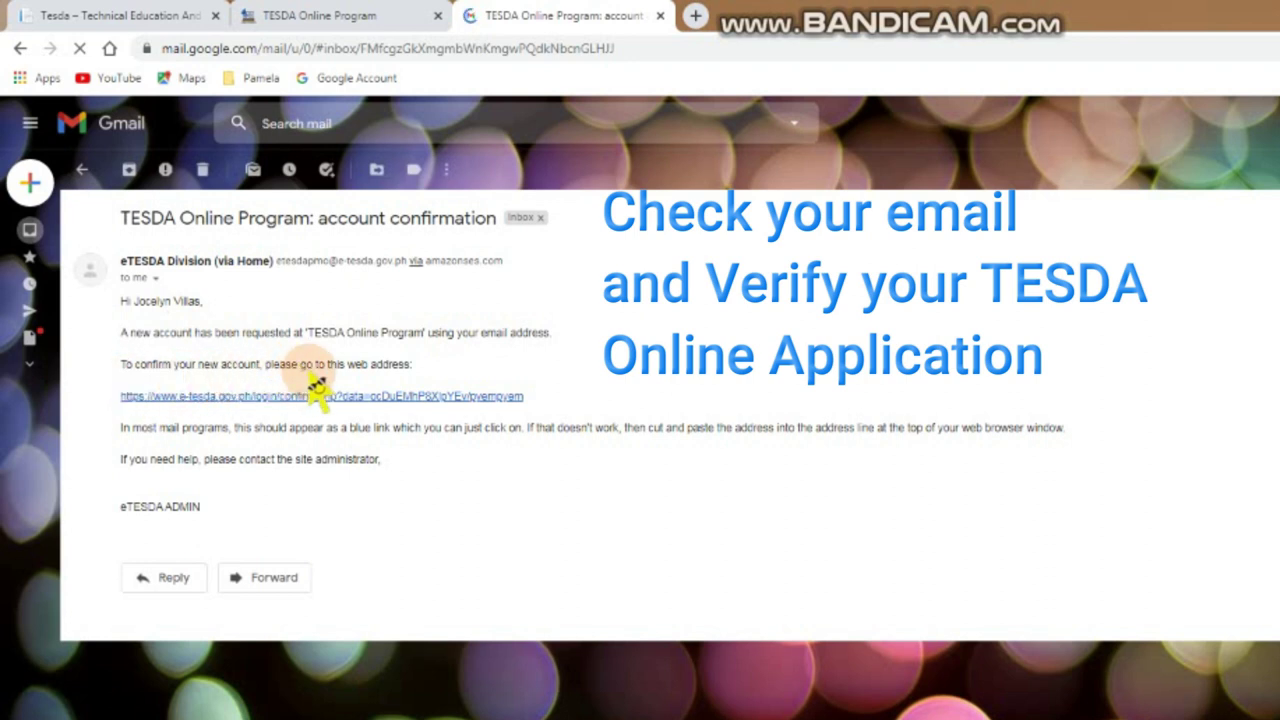
left_click(222, 396)
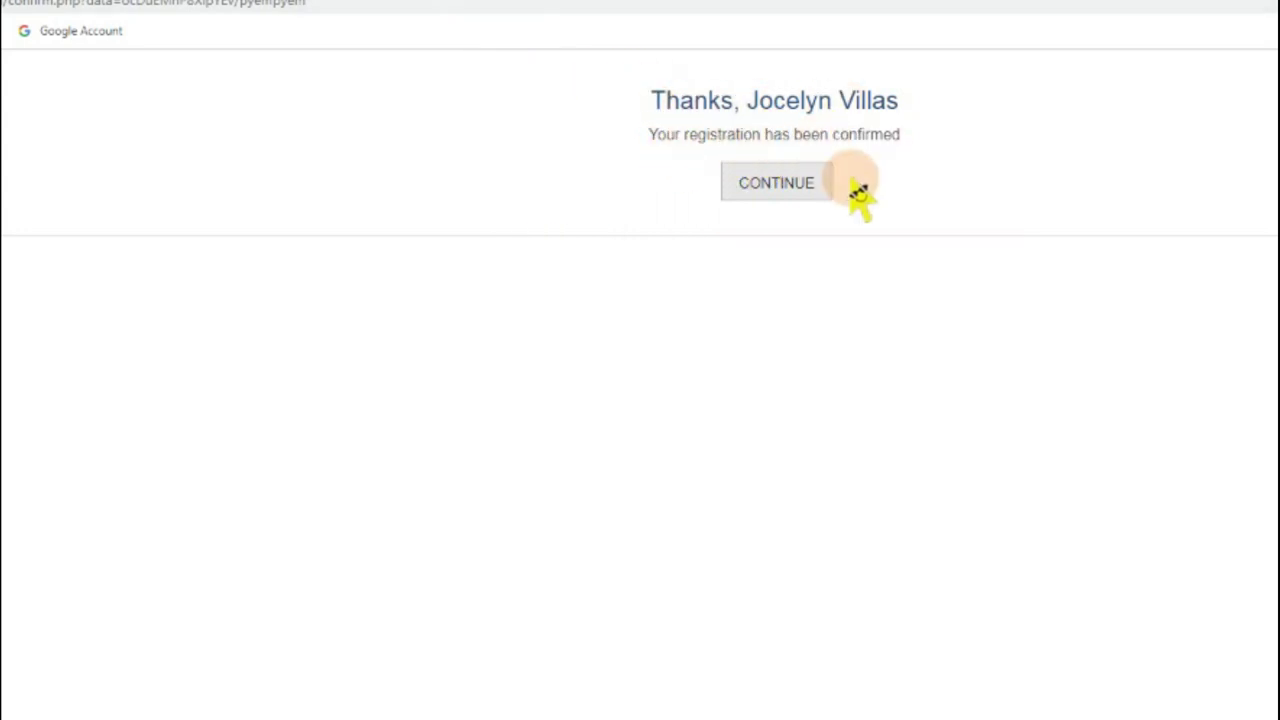
Skip the dashboard tour and open the Practicing COVID-19 Preventive Measures in the Workplace category from Courses.
left_click(788, 186)
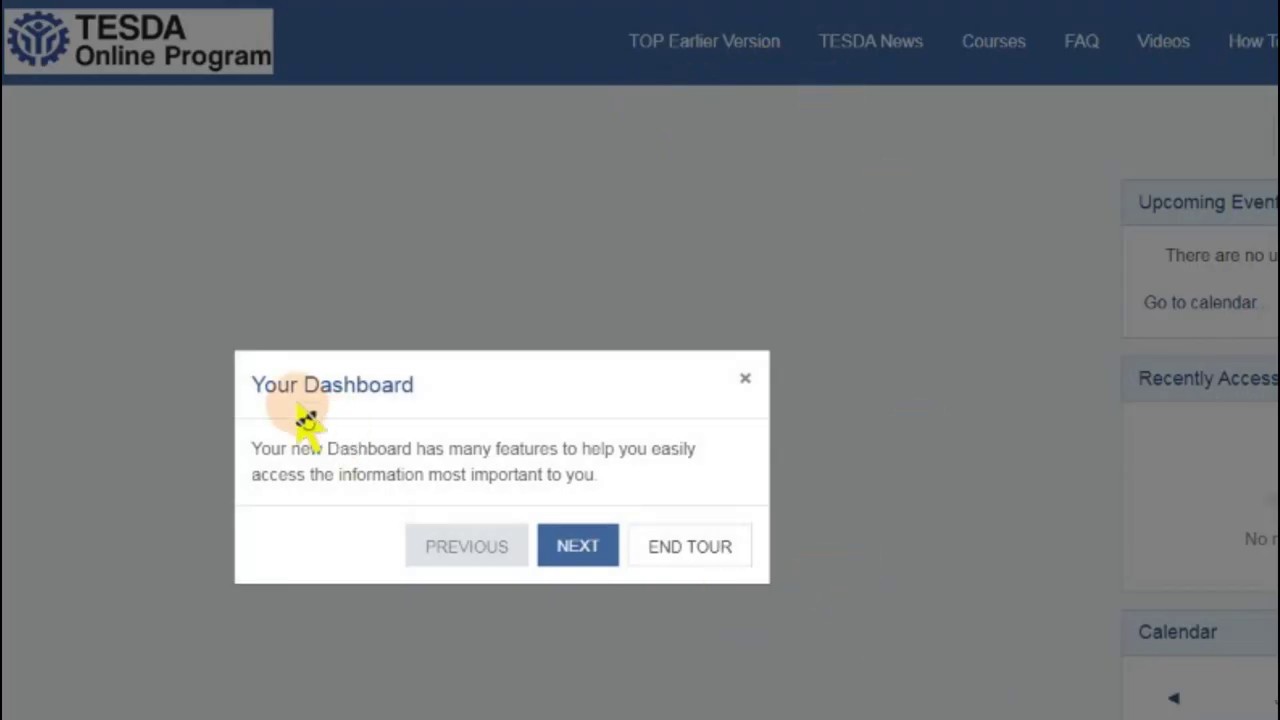
left_click(697, 560)
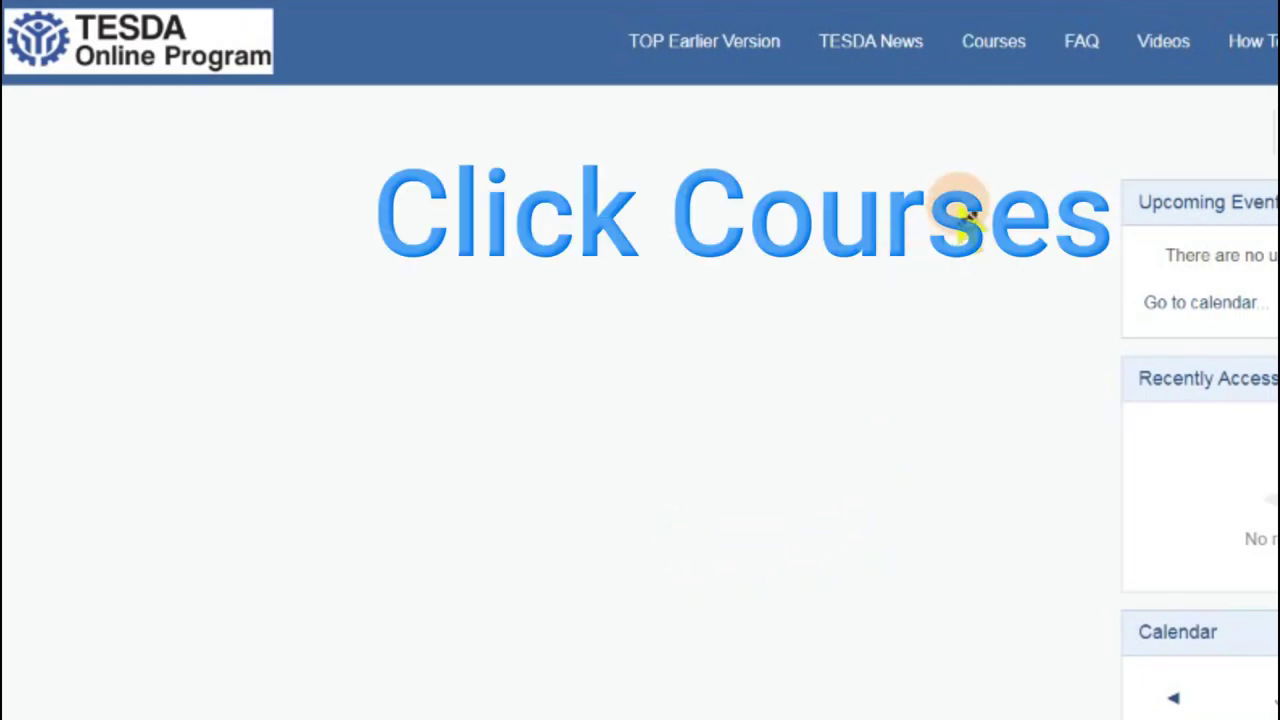
left_click(996, 52)
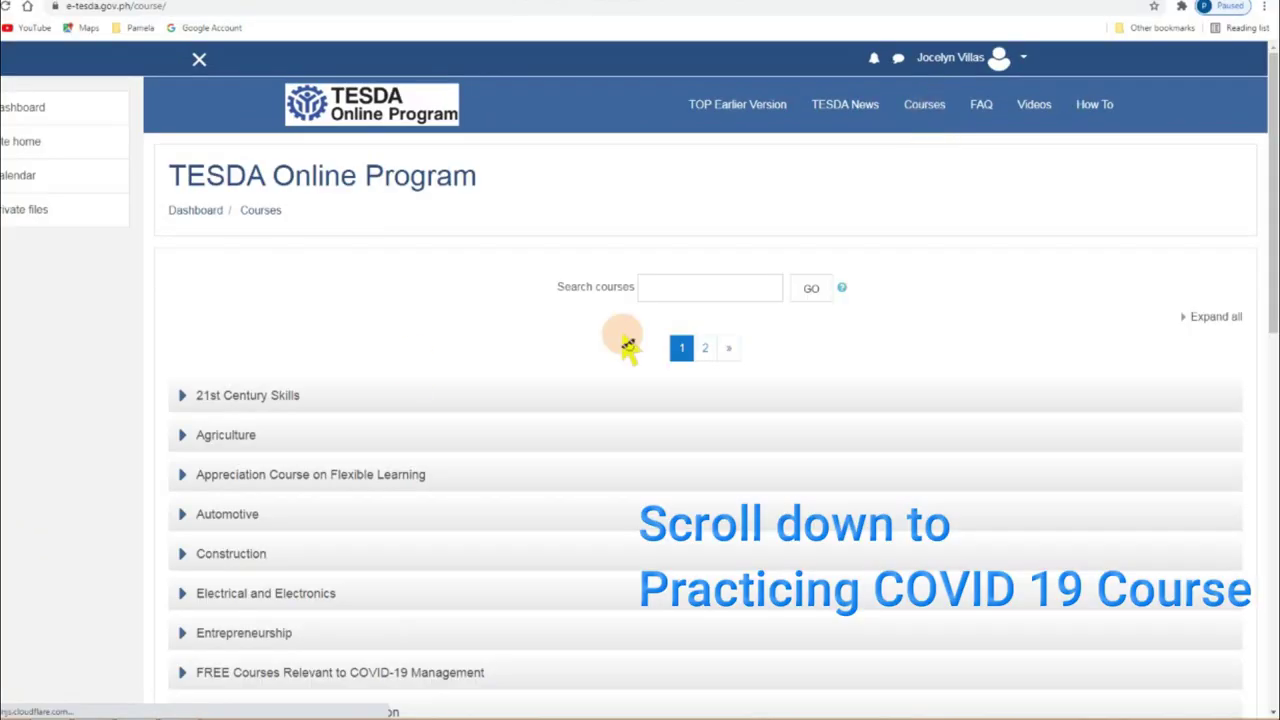
scroll(425, 362, "down", 4)
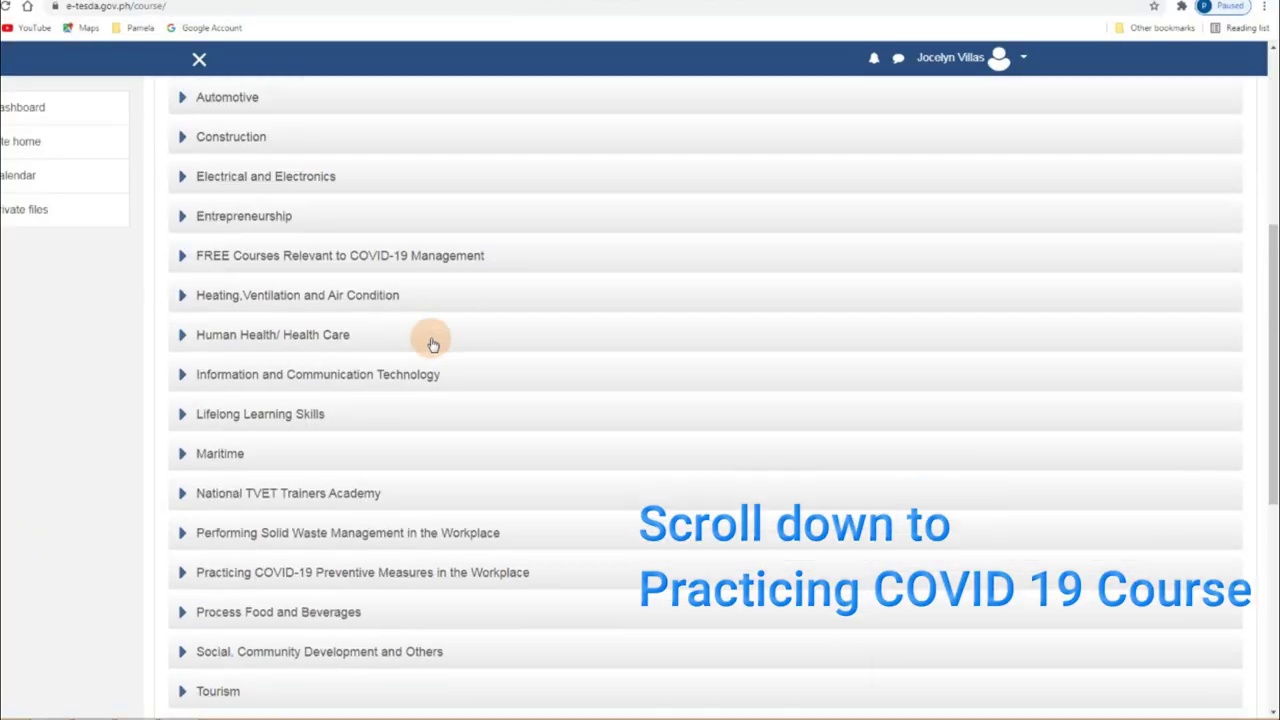
scroll(433, 345, "down", 2)
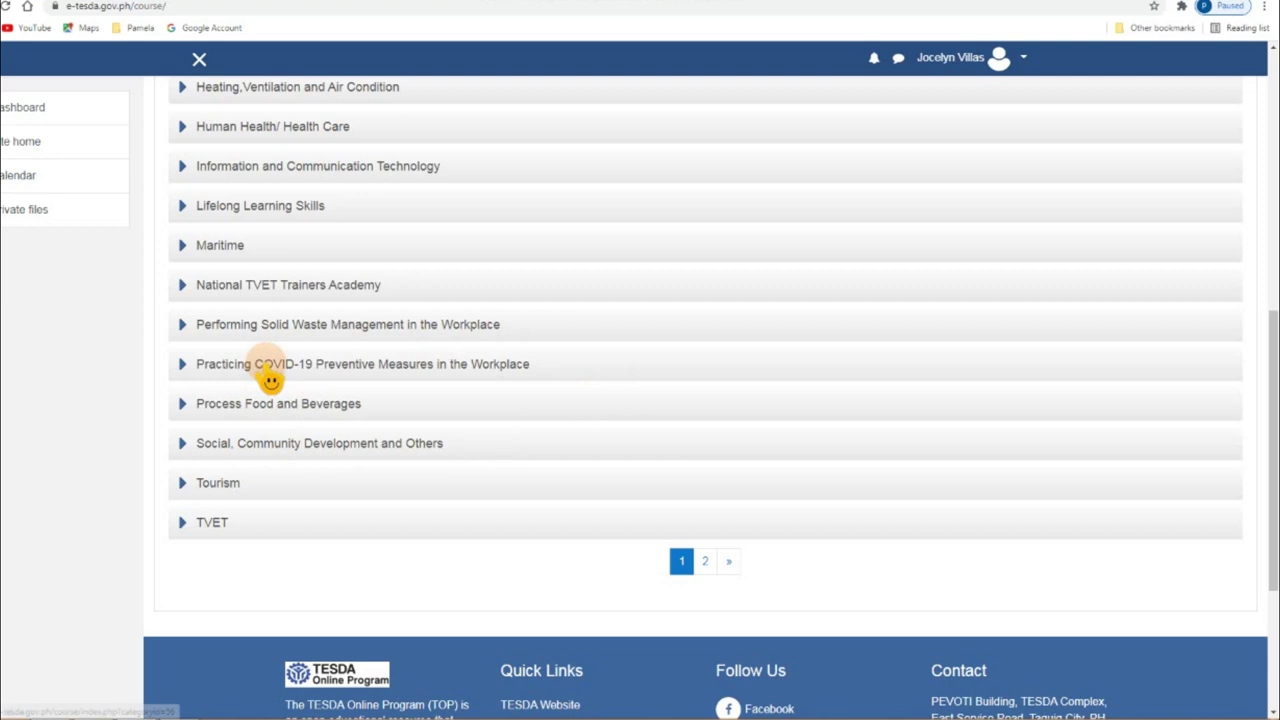
left_click(364, 366)
left_click(358, 390)
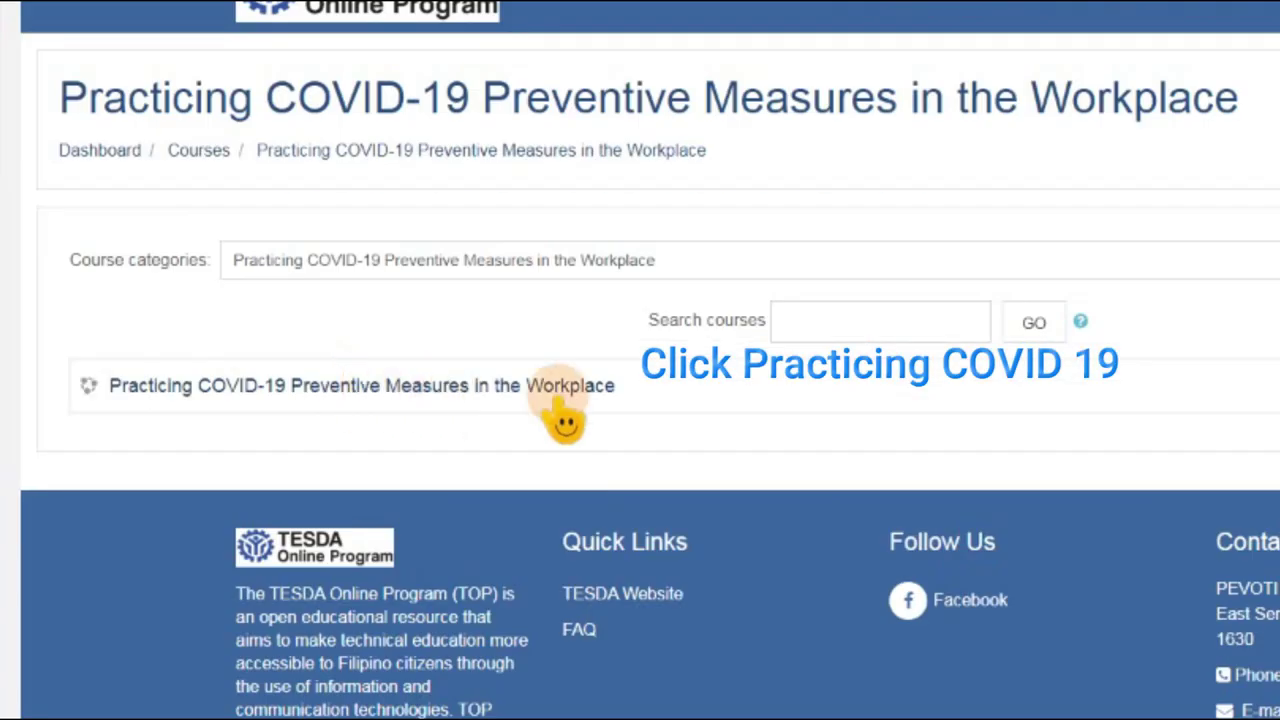
Enrol as a student in the Practicing COVID-19 Preventive Measures course and dismiss the messaging tour.
left_click(350, 390)
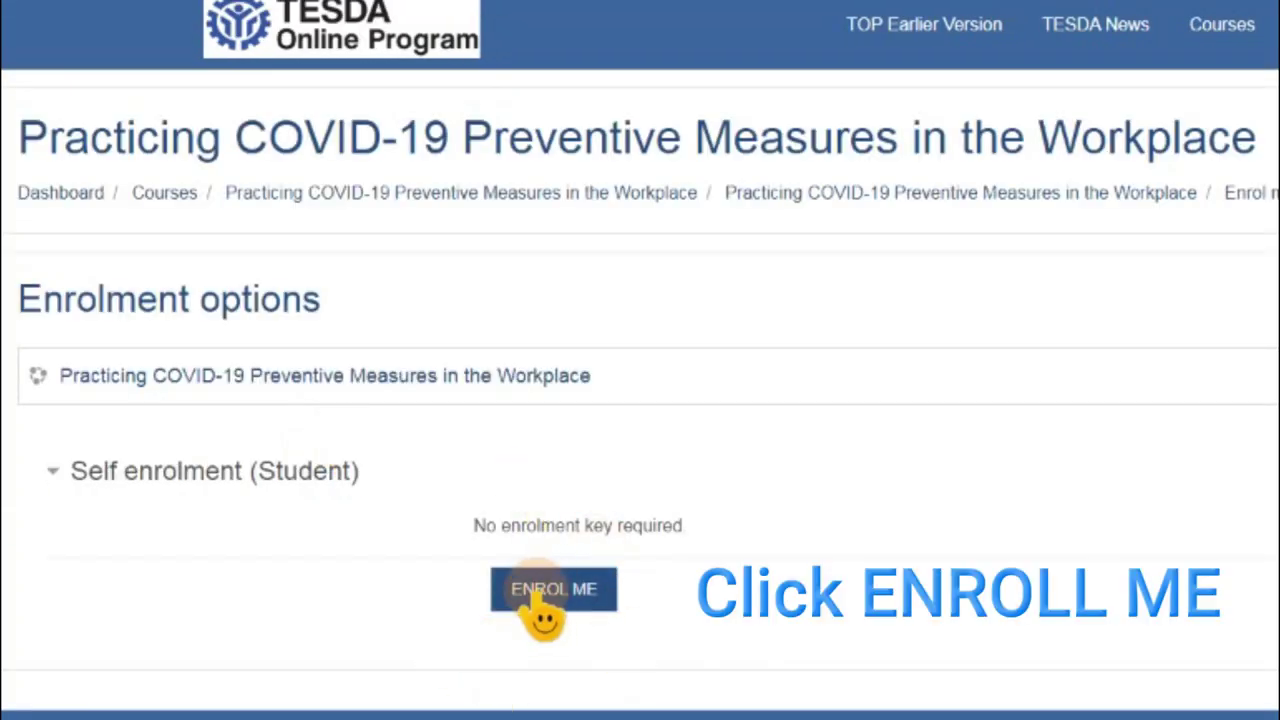
left_click(558, 590)
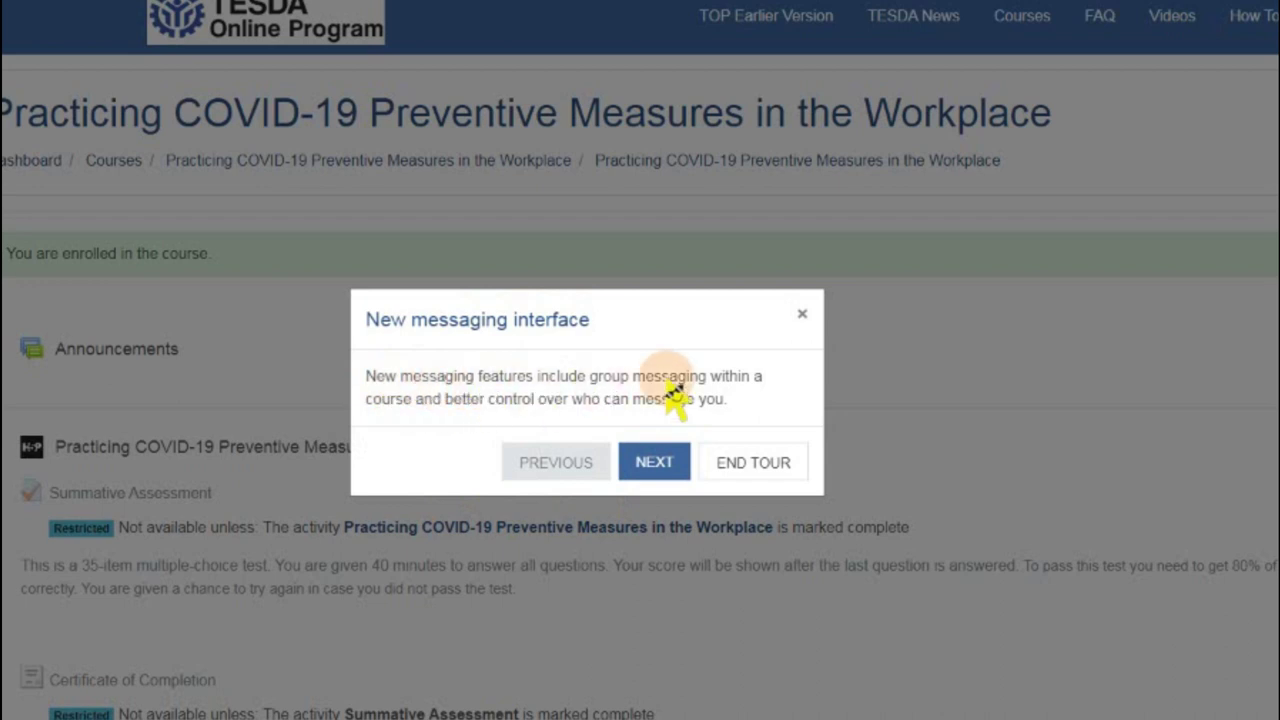
left_click(760, 463)
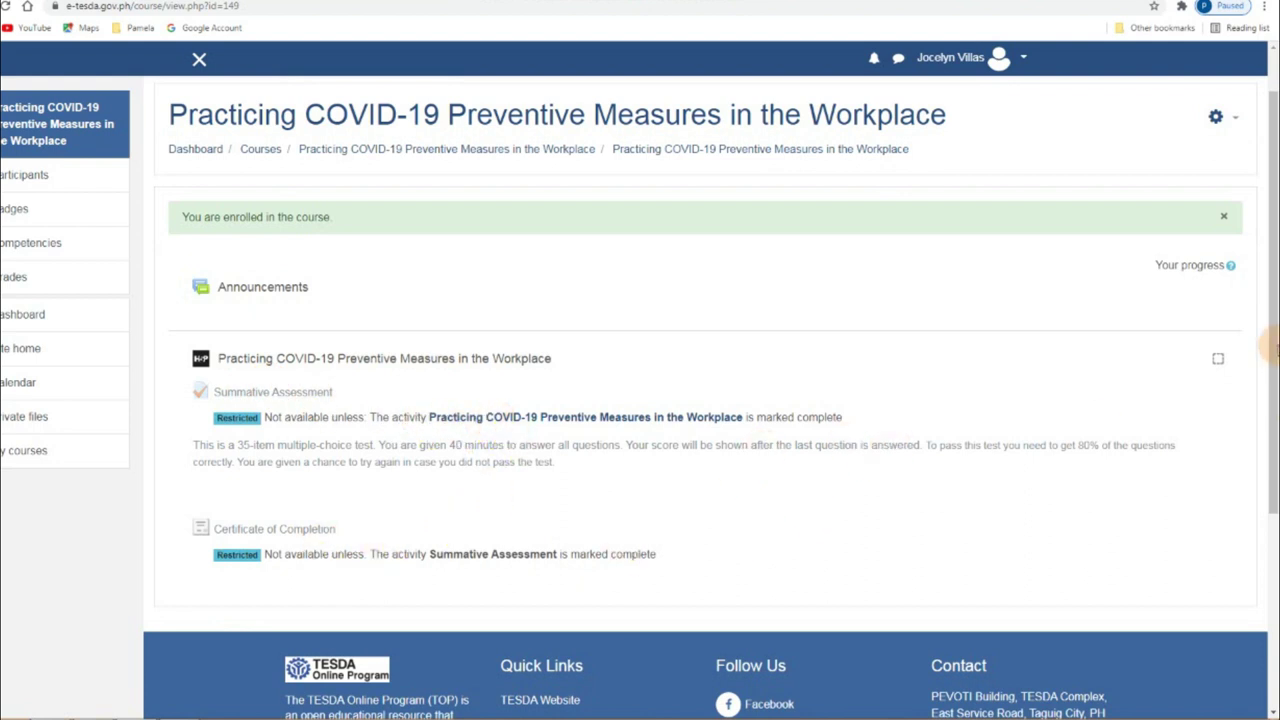
scroll(1272, 348, "down", 1)
left_click_drag(1275, 354, 1276, 287)
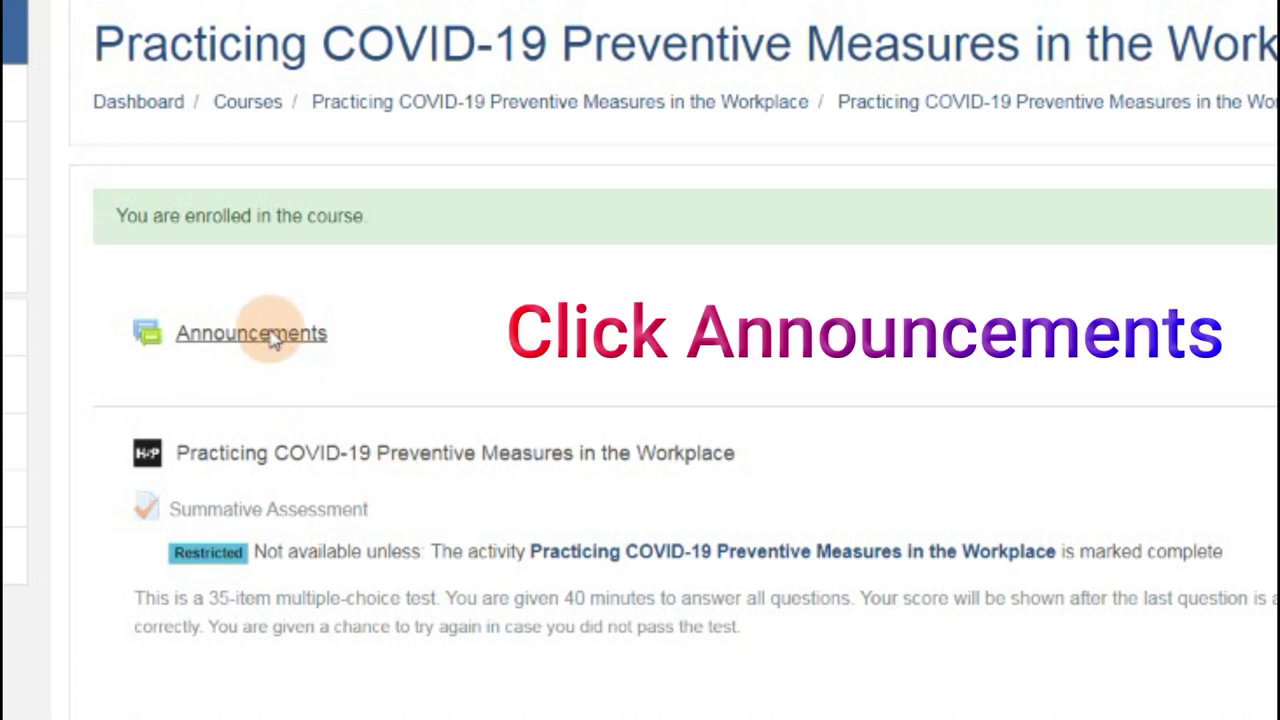
Open the course Announcements forum, then continue to the Practicing COVID-19 lesson activity.
left_click(272, 338)
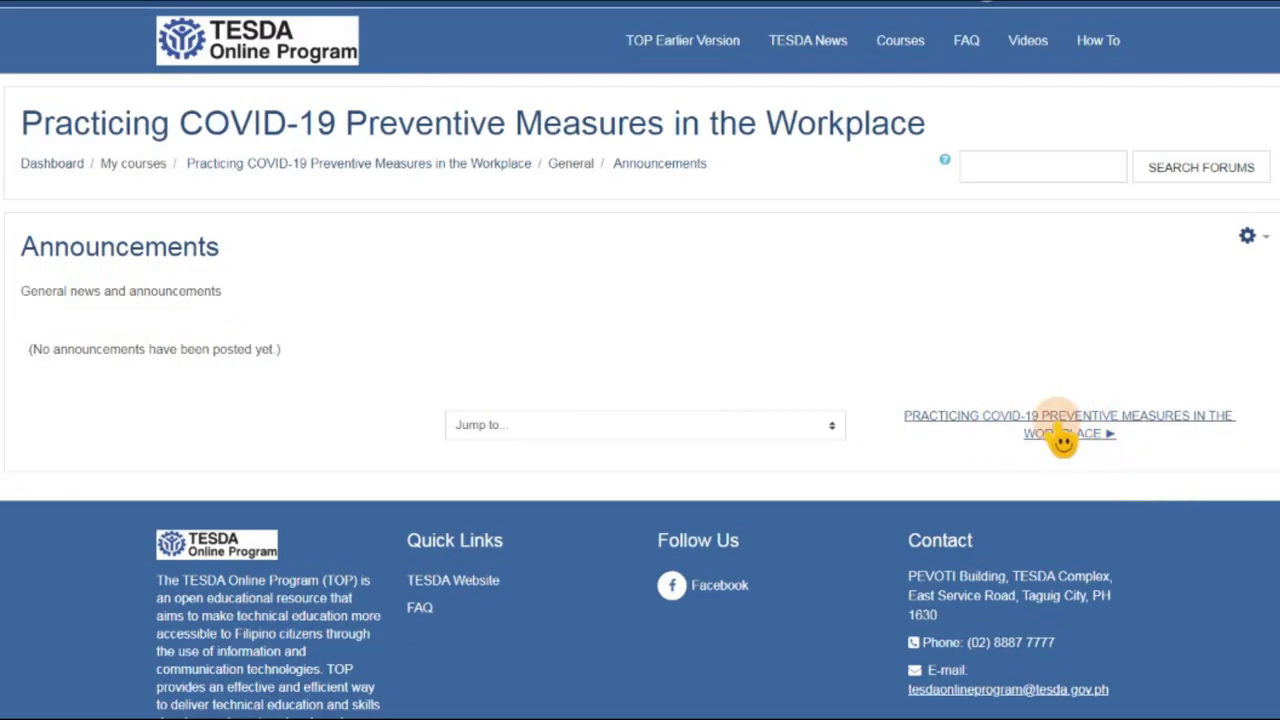
left_click(1063, 433)
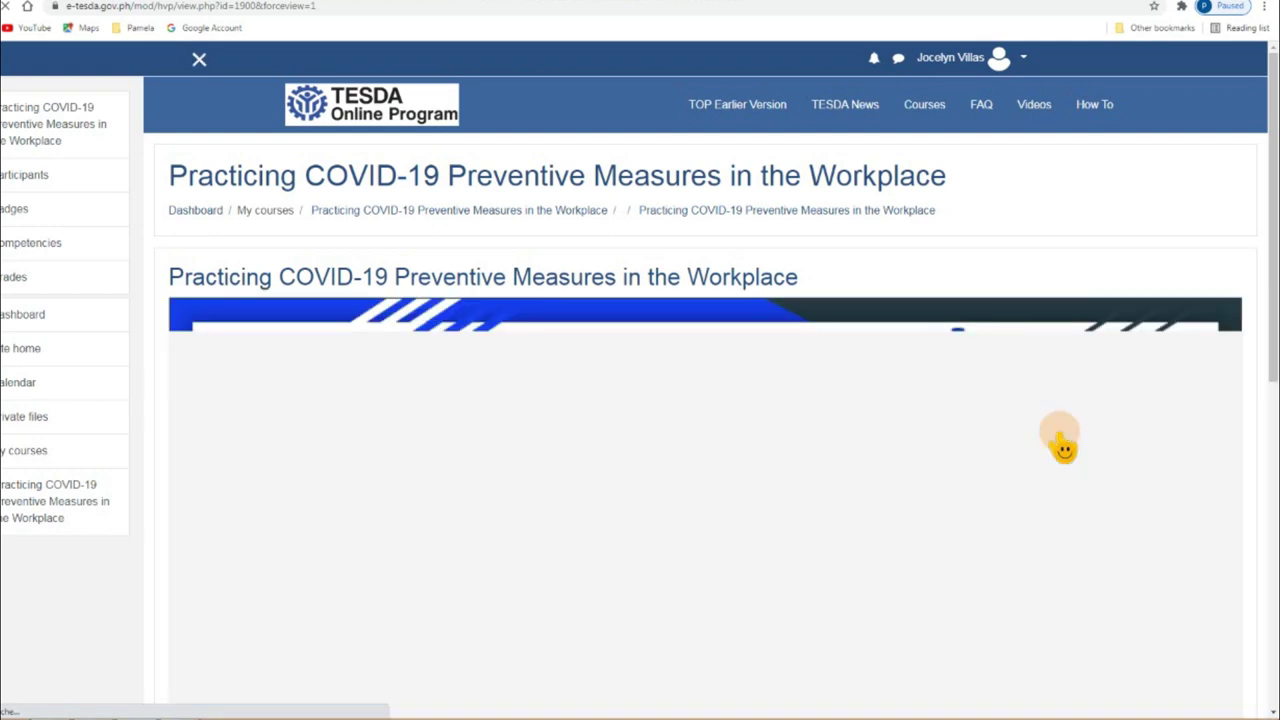
Advance the lesson slides from the title slide through Learning Outcomes and Signs and Symptoms to Proper Handwashing.
scroll(425, 360, "down", 3)
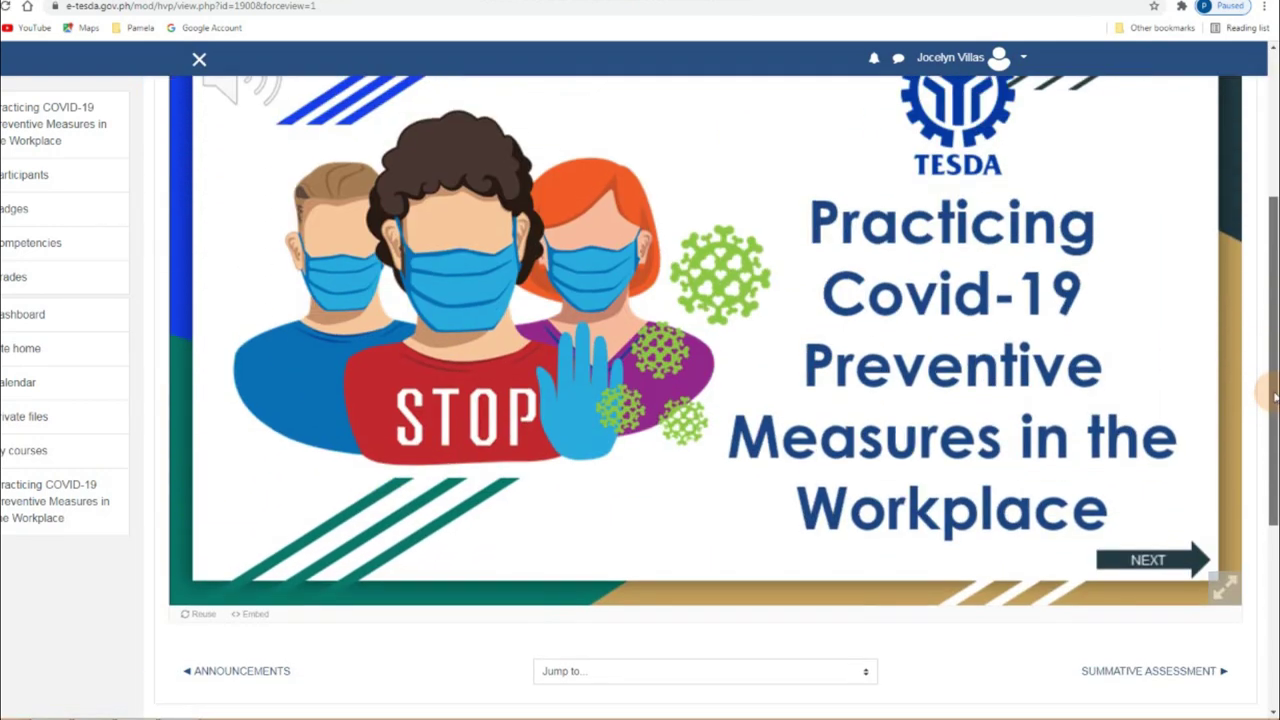
left_click(1151, 557)
left_click_drag(1275, 390, 1275, 330)
scroll(1140, 607, "down", 1)
left_click(1140, 607)
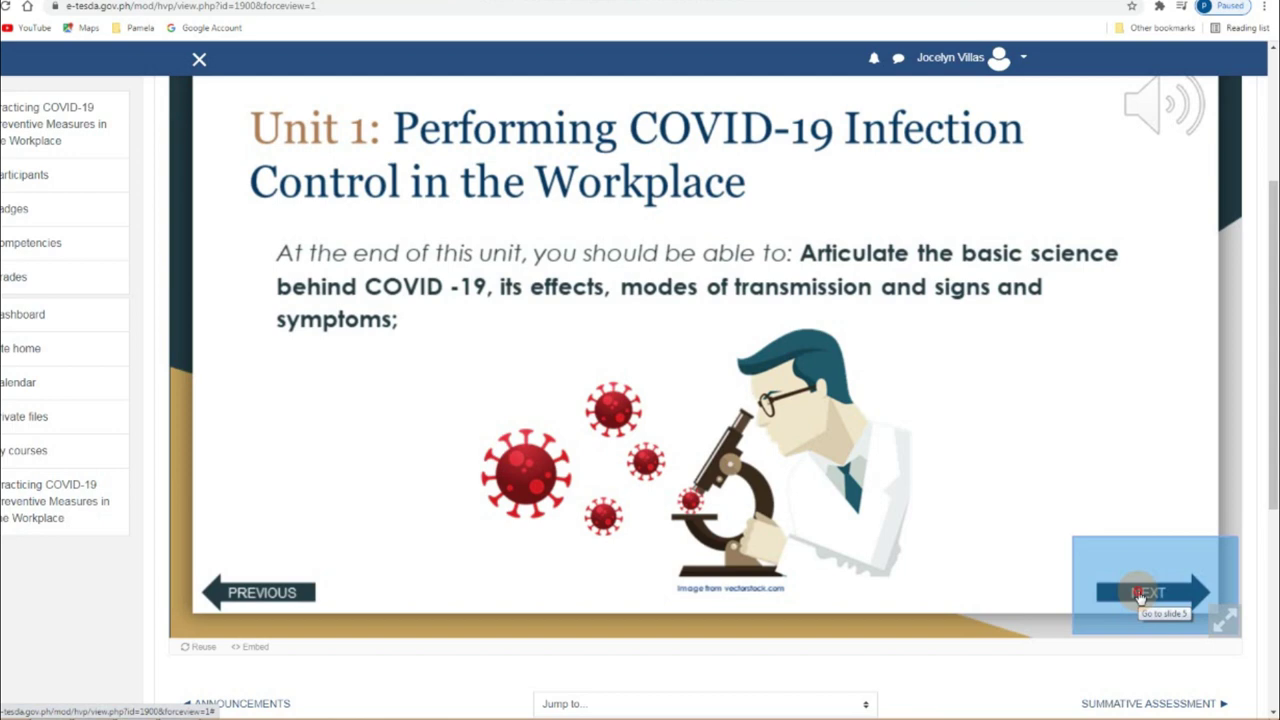
left_click(1140, 595)
left_click(1148, 598)
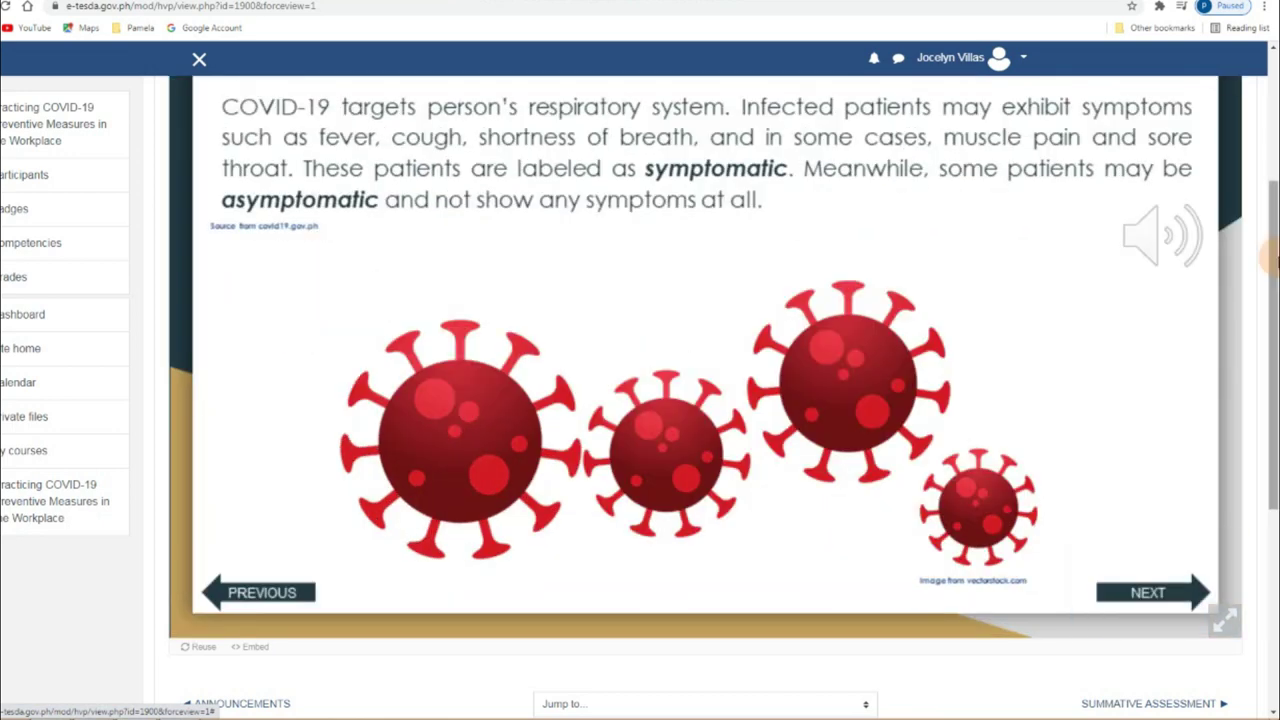
scroll(1275, 260, "up", 1)
left_click(1145, 645)
left_click(1145, 648)
left_click(1152, 652)
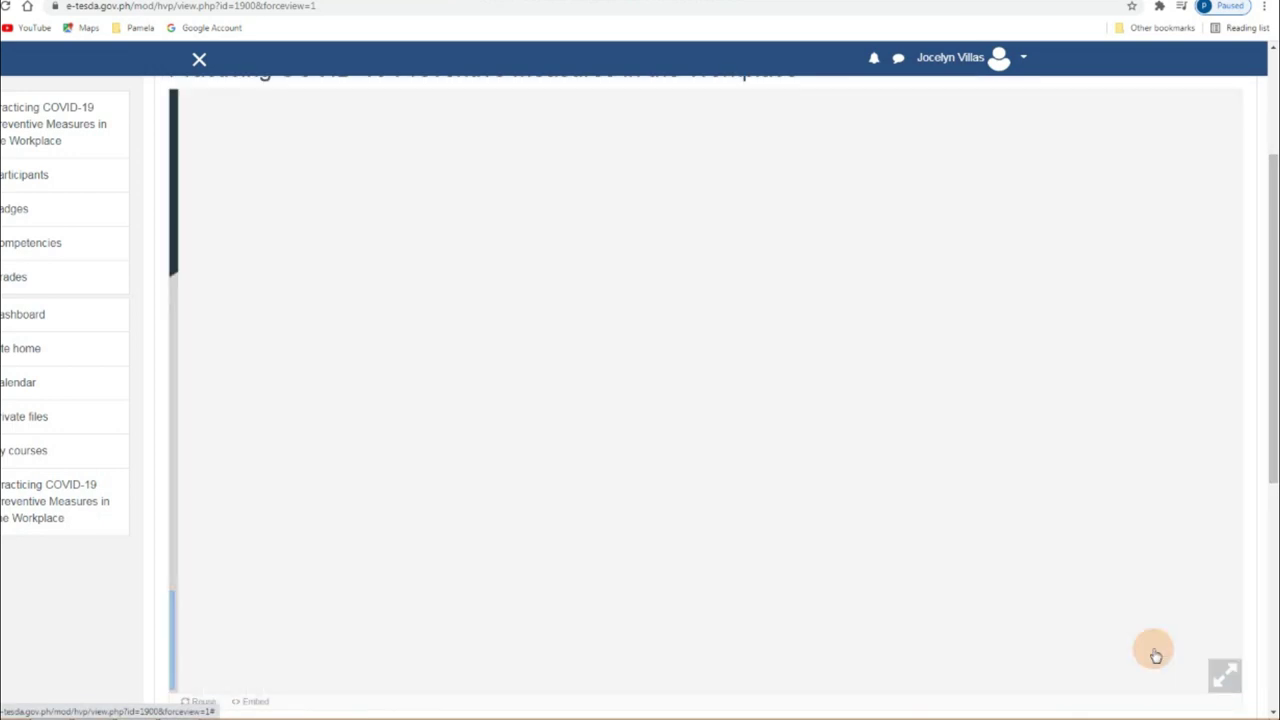
left_click(1150, 655)
left_click(1150, 655)
Continue through Physical Distancing, TESDA Guidelines and OUR TEAM to the final References slide.
left_click(1153, 657)
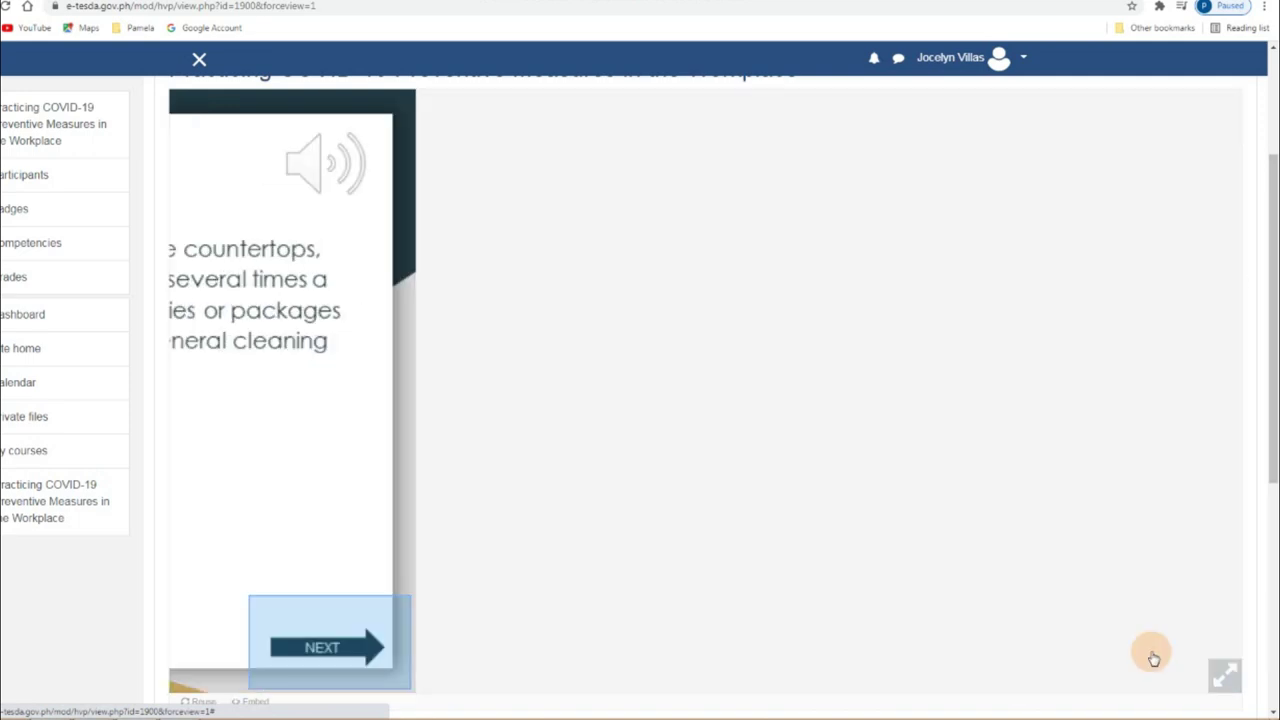
left_click(1153, 657)
left_click(1155, 660)
left_click(1157, 662)
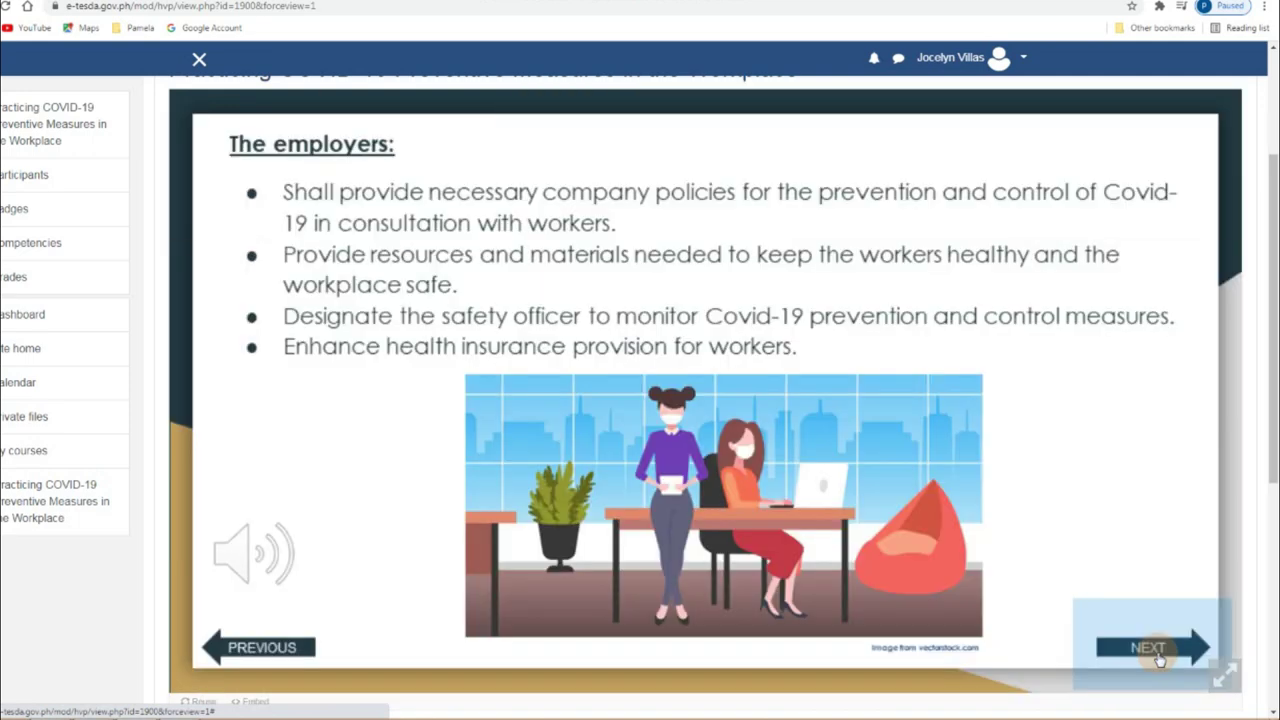
left_click(1157, 660)
left_click(1157, 660)
left_click(1159, 660)
left_click(1160, 658)
left_click(1163, 655)
left_click(1163, 655)
left_click(1165, 660)
left_click(1165, 660)
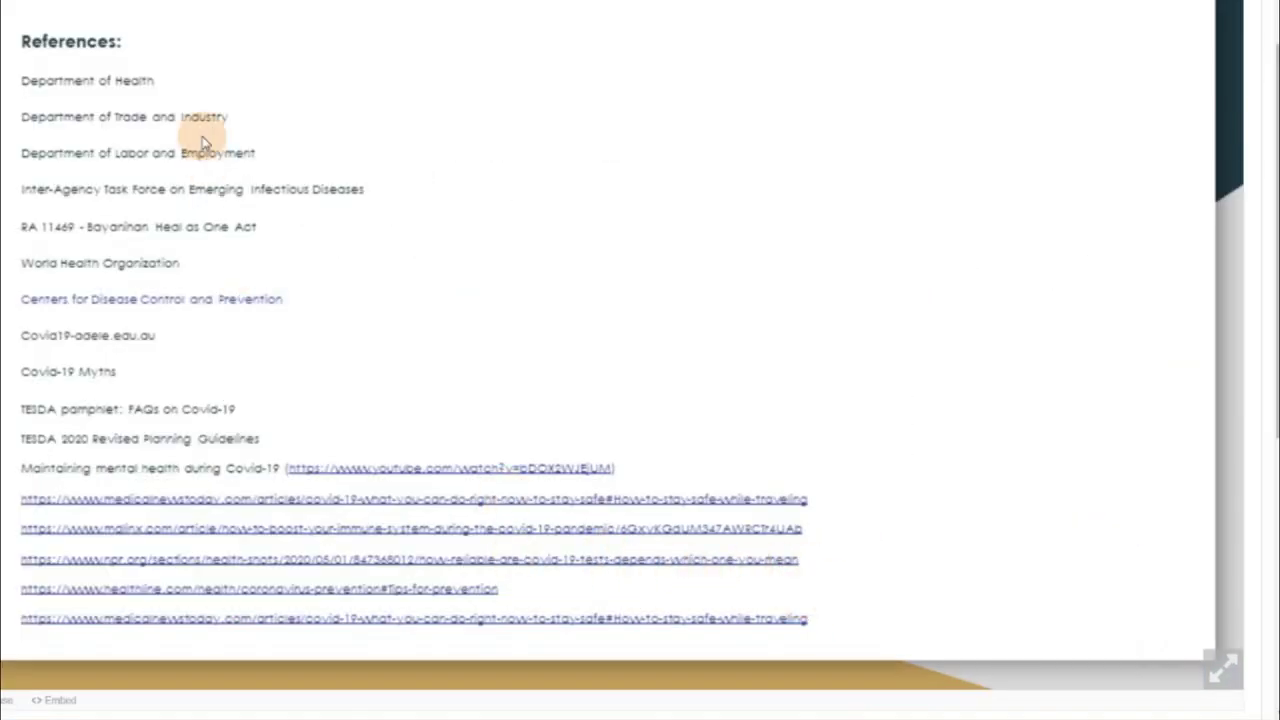